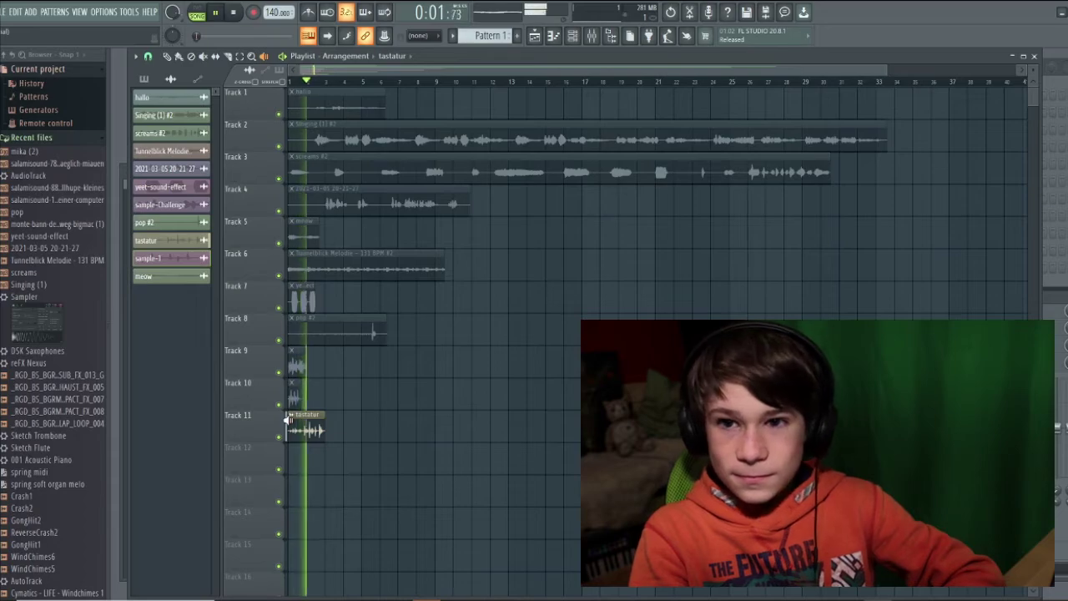
# Stop playback, close the tastatur audio clip settings, and show the Unsorted channels in the channel rack
pyautogui.press('space')
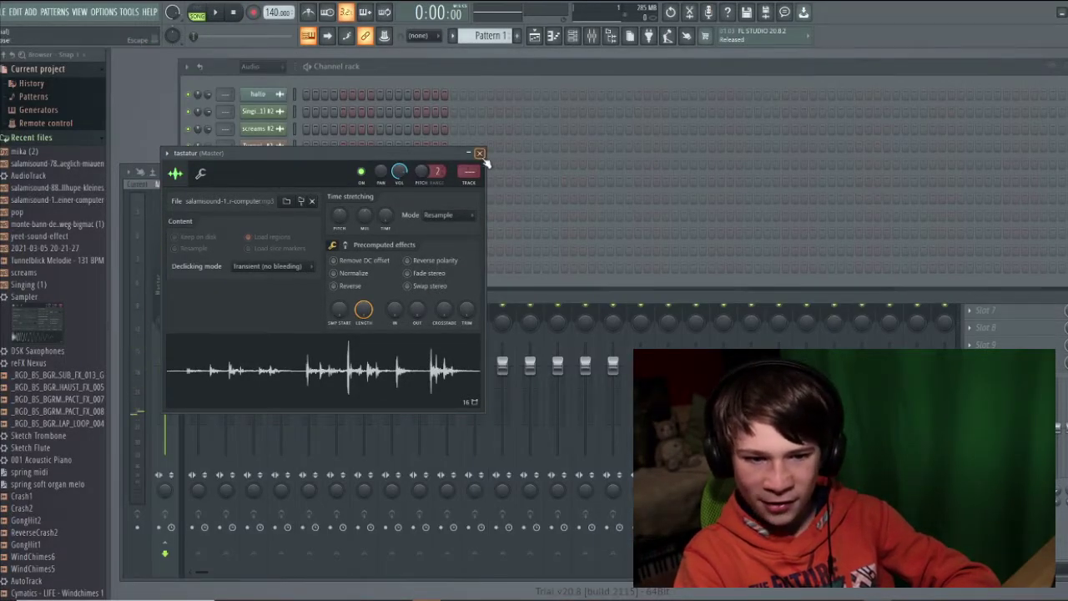
pyautogui.click(480, 154)
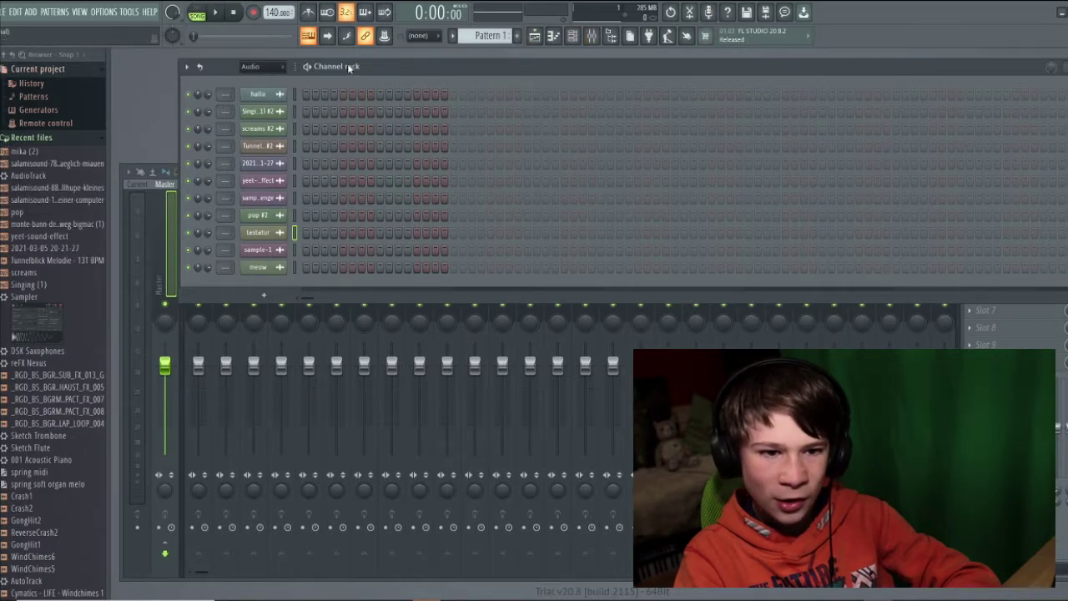
pyautogui.click(266, 106)
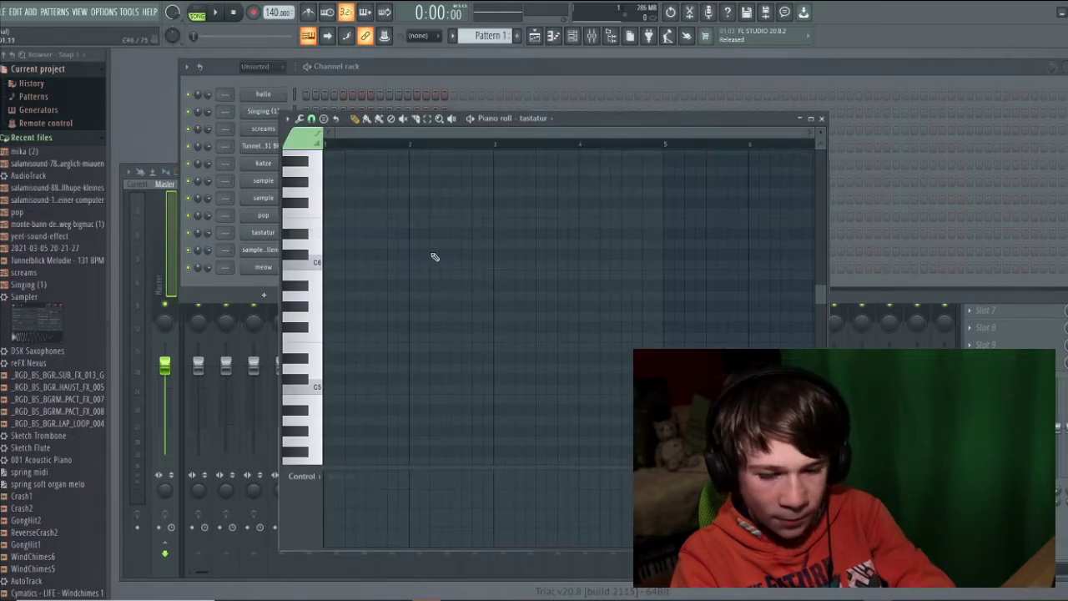
# Trim the start of the tastatur sample, adjust its playback start offset, and turn on Normalize
pyautogui.click(257, 233)
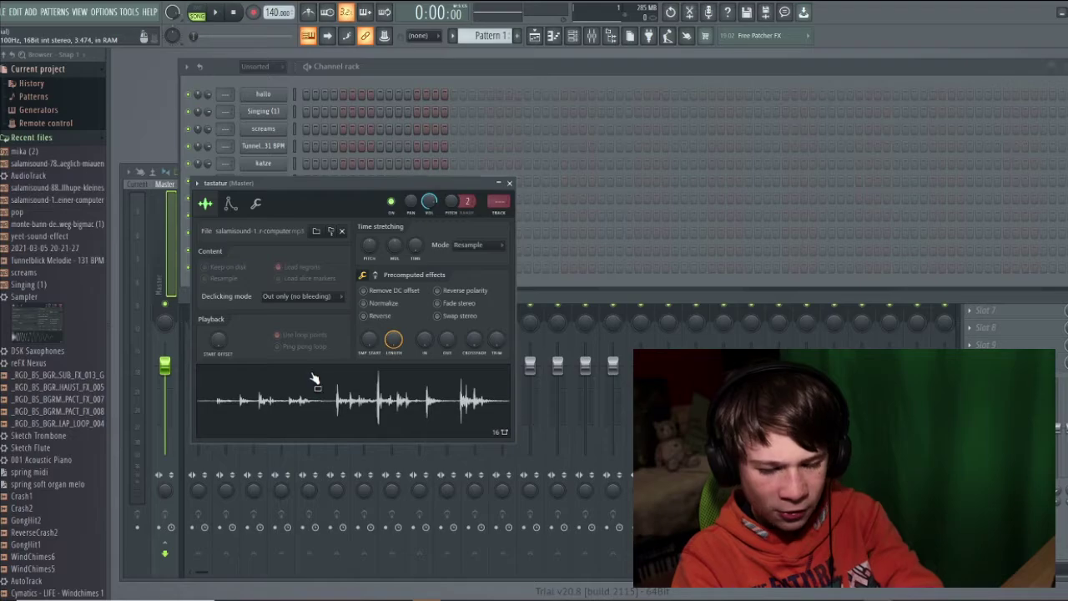
pyautogui.moveTo(362, 343); pyautogui.dragTo(362, 326)
pyautogui.moveTo(223, 341); pyautogui.dragTo(222, 337)
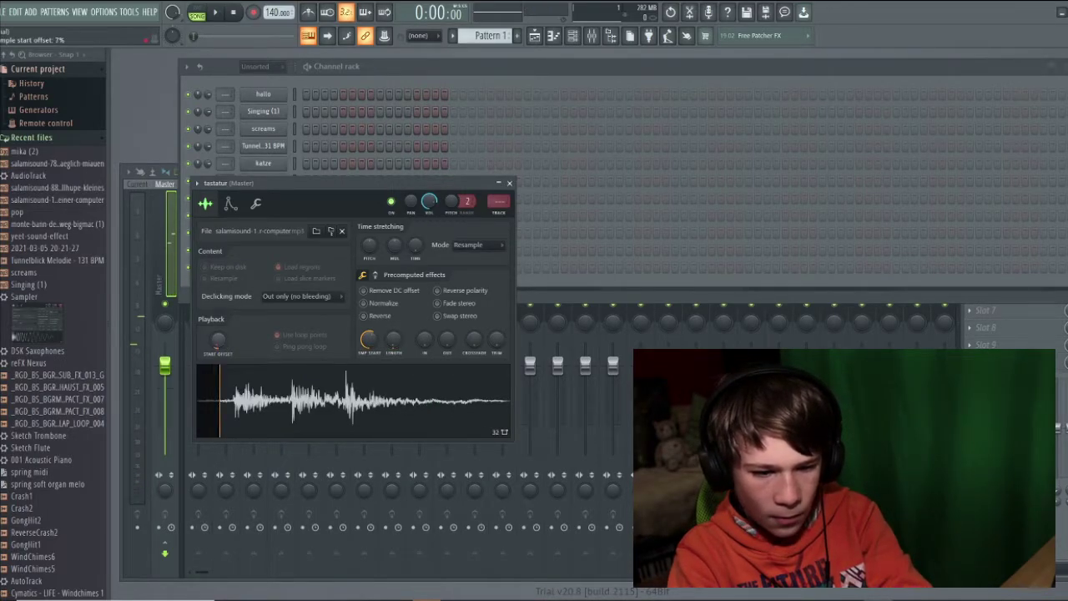
pyautogui.click(364, 303)
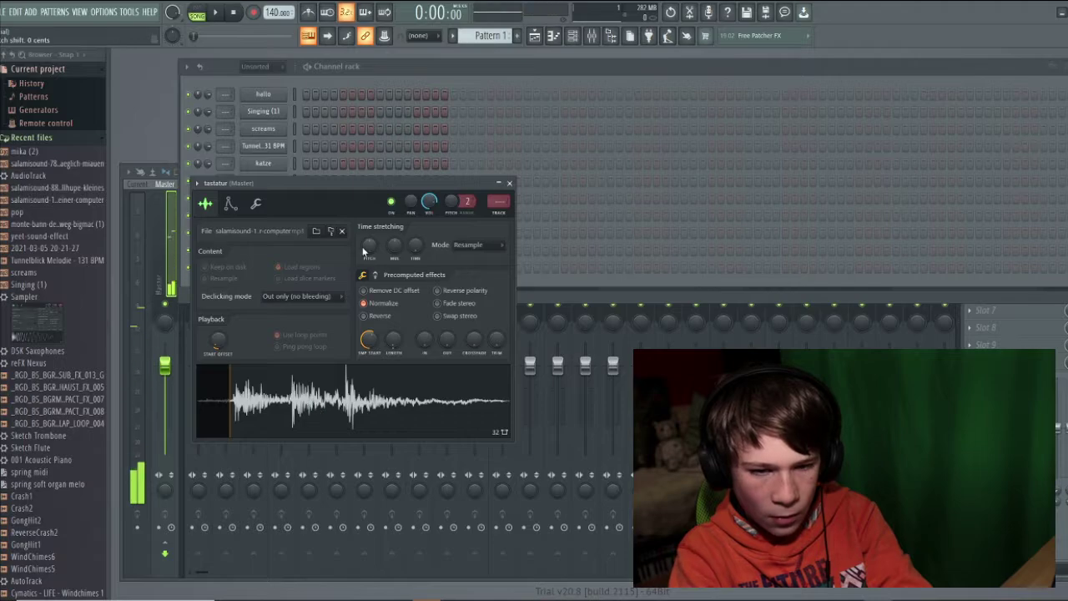
pyautogui.press('Escape')
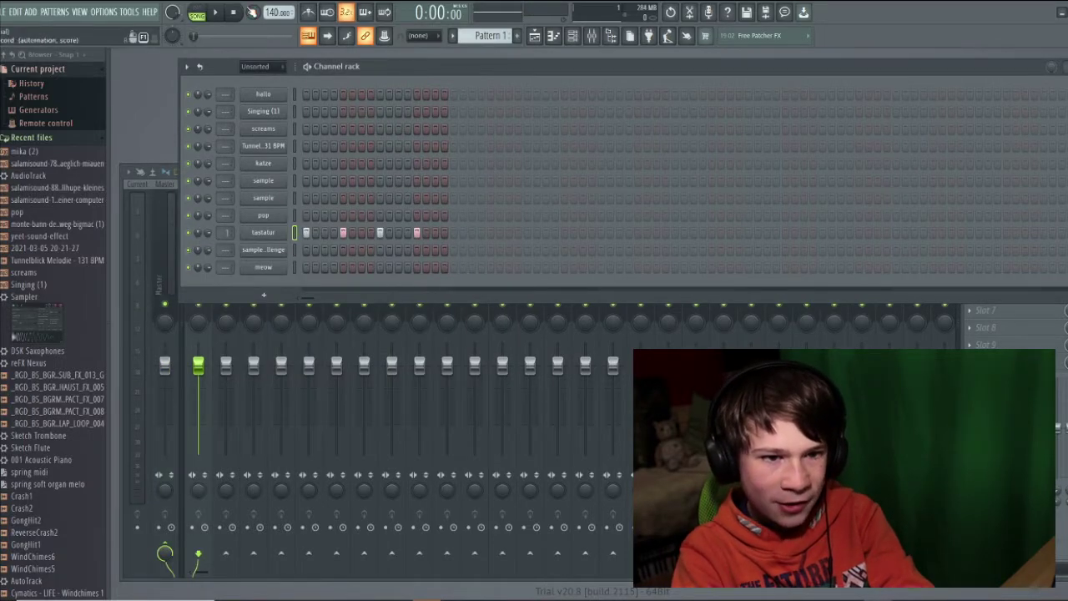
# Play the tastatur pattern and load OTT_x64 and Gross Beat into the second and third effect slots of mixer insert 1
pyautogui.click(216, 13)
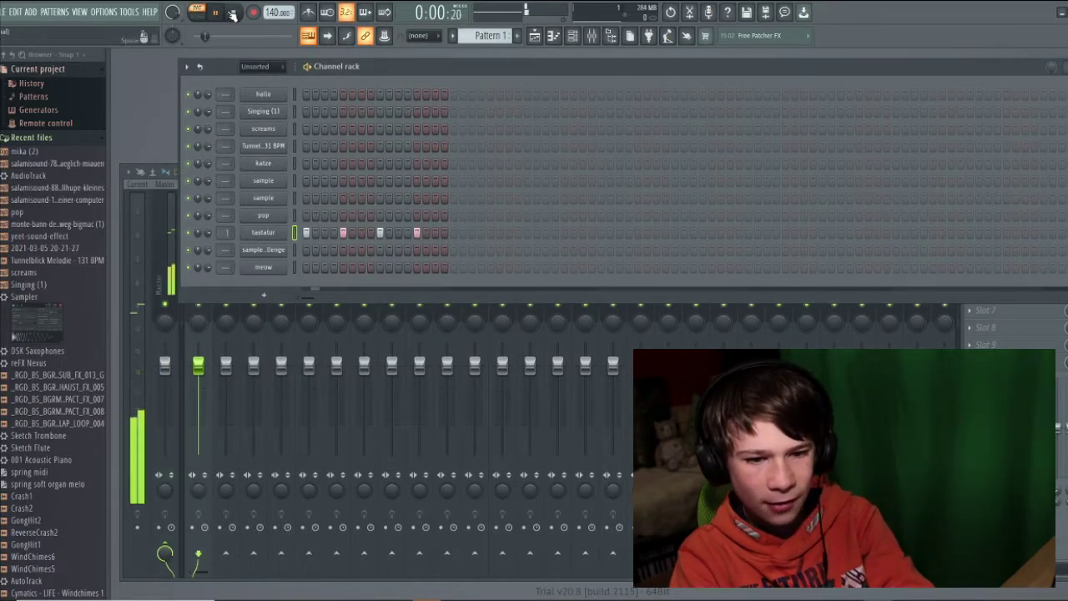
pyautogui.press('F9')
pyautogui.click(1040, 180)
pyautogui.click(560, 356)
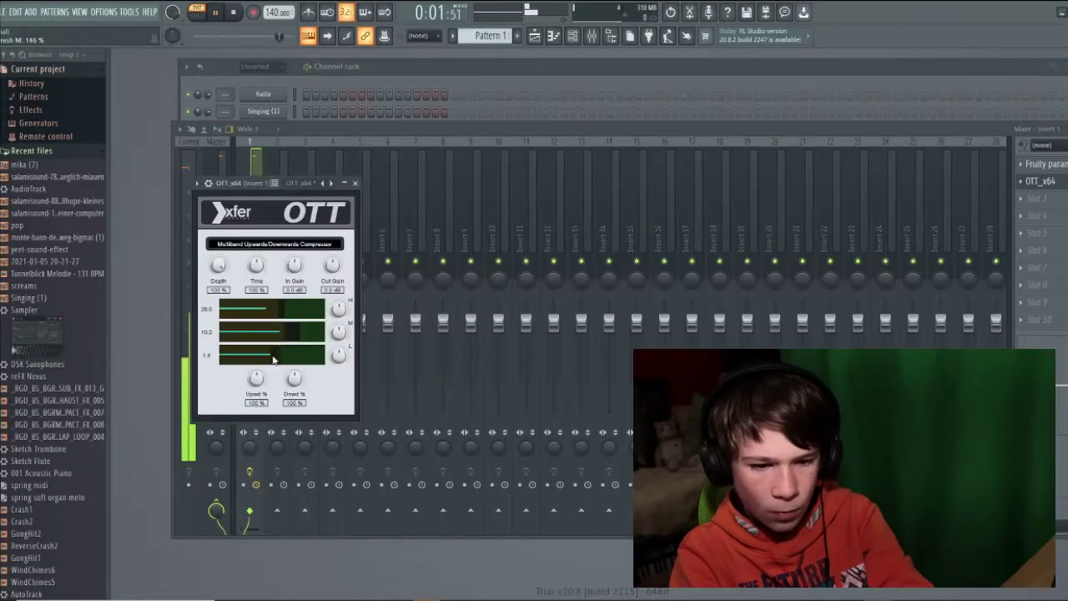
pyautogui.press('Escape')
pyautogui.click(1029, 199)
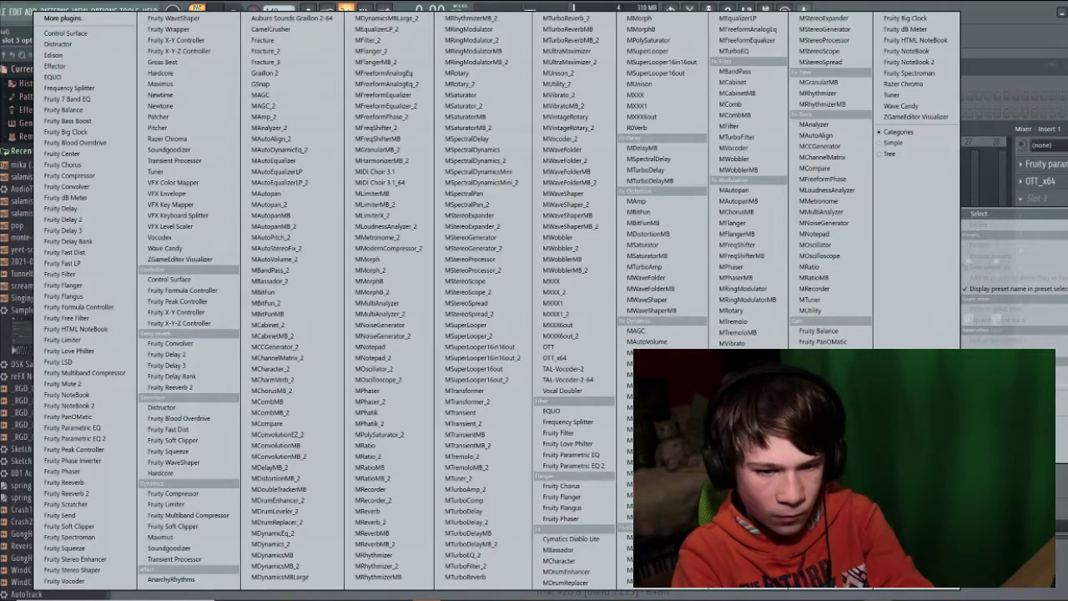
pyautogui.click(162, 62)
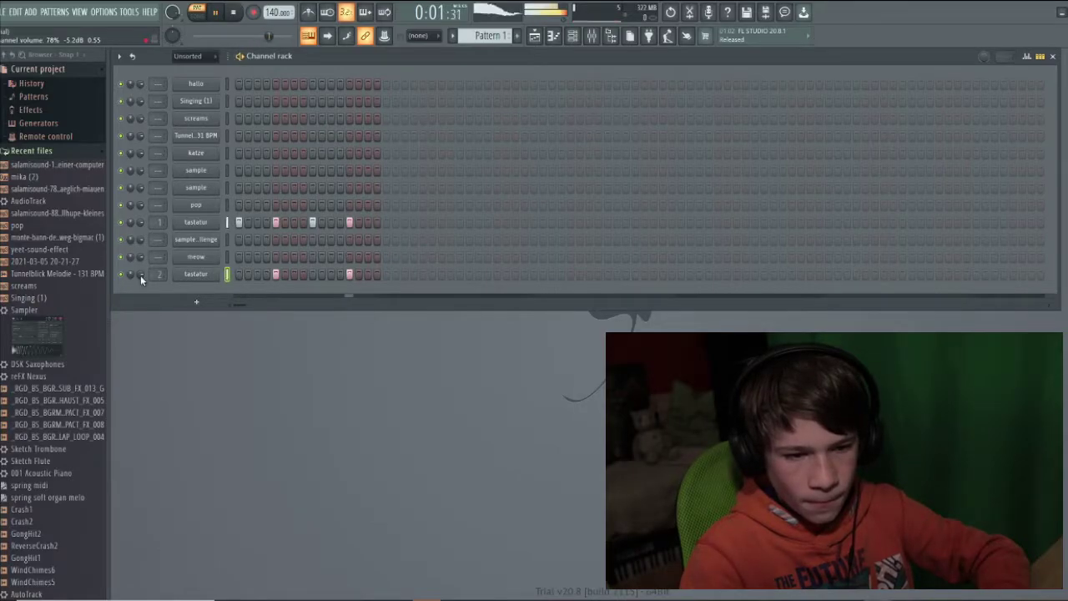
# Open the second tastatur channel's sample in a new sampler channel and close both channel settings windows
pyautogui.click(596, 38)
pyautogui.click(314, 68)
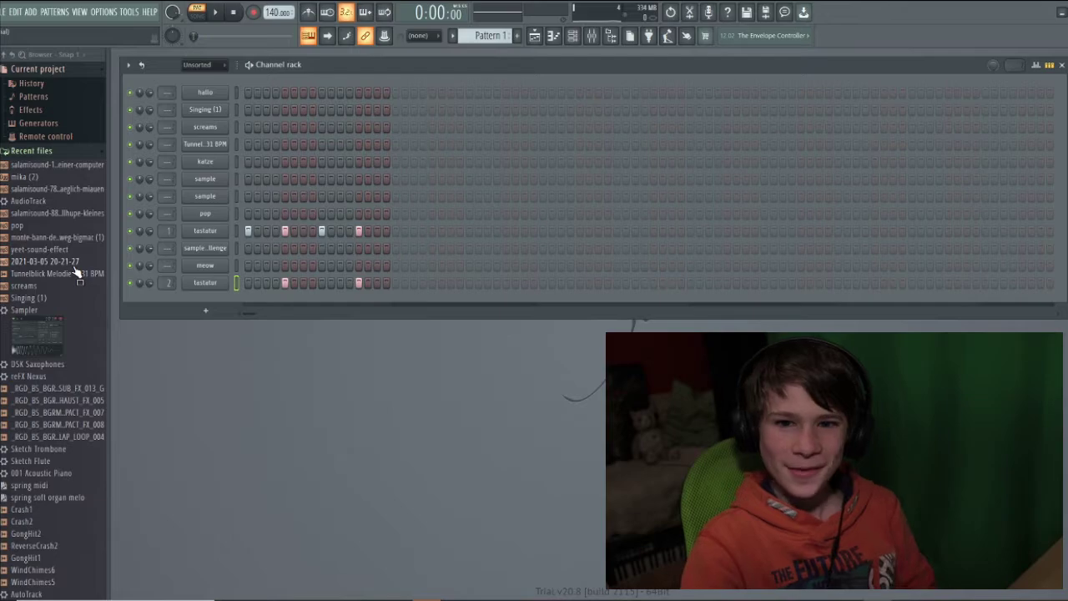
pyautogui.click(205, 282)
pyautogui.rightClick(521, 443)
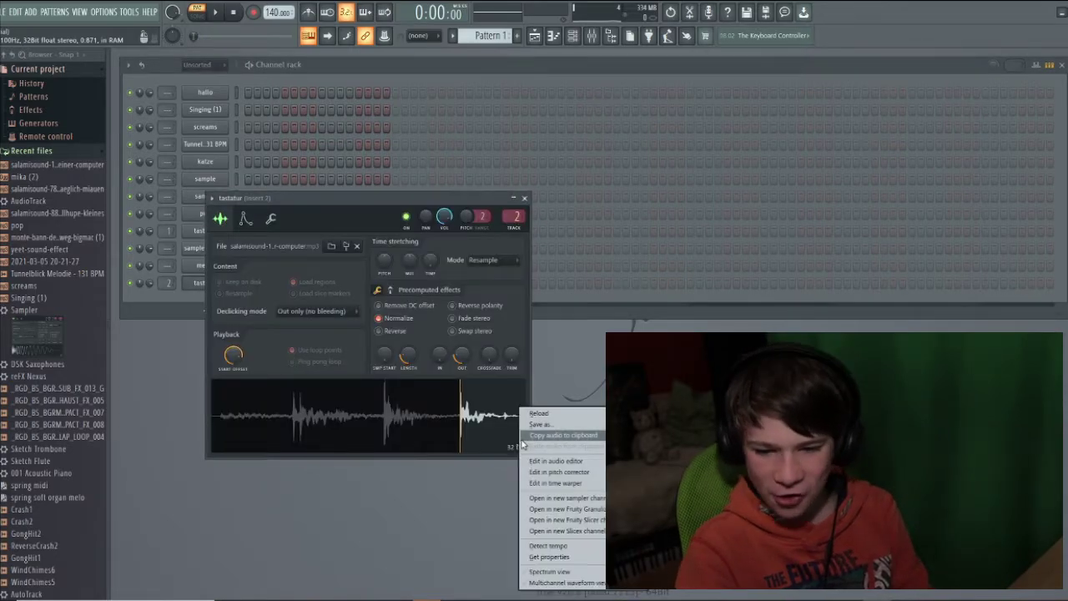
pyautogui.click(567, 499)
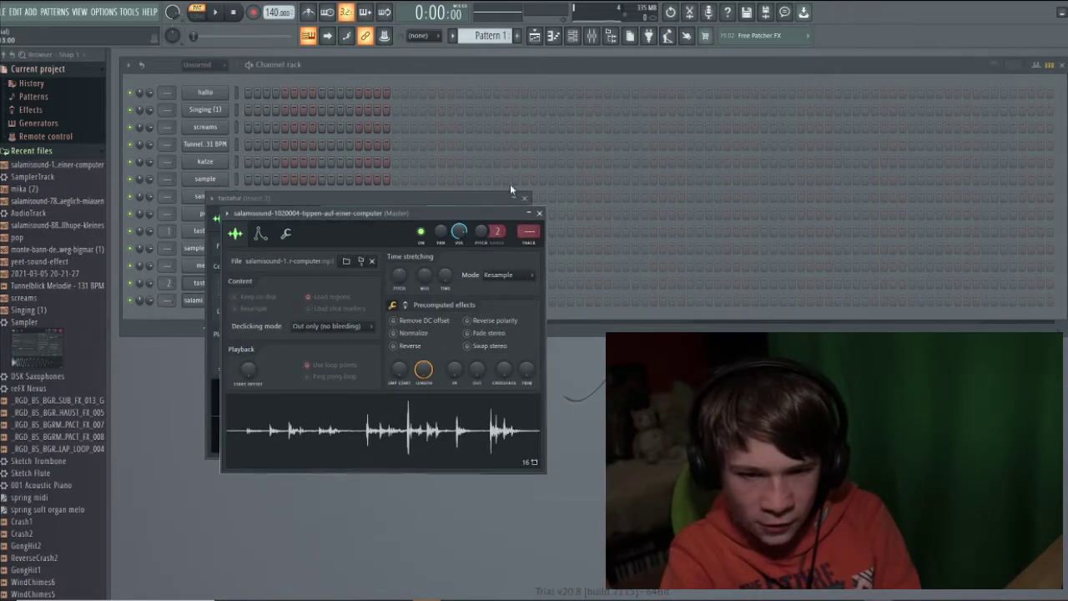
pyautogui.click(540, 216)
pyautogui.click(525, 198)
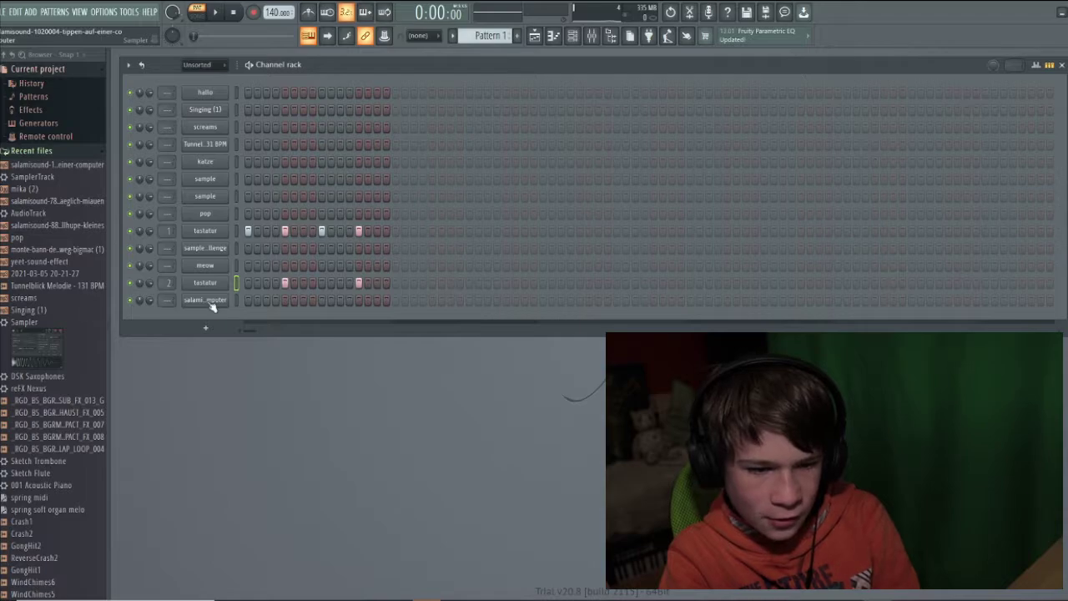
# Bring up the mixer and hide the file browser
pyautogui.press('F9')
pyautogui.click(956, 150)
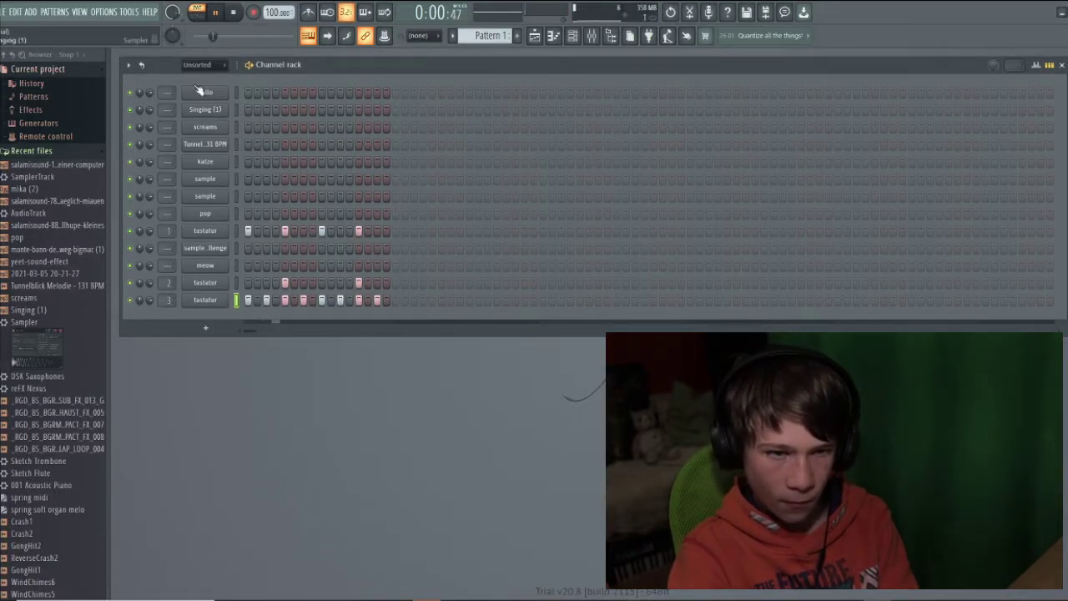
pyautogui.hotkey('alt', 'F8')
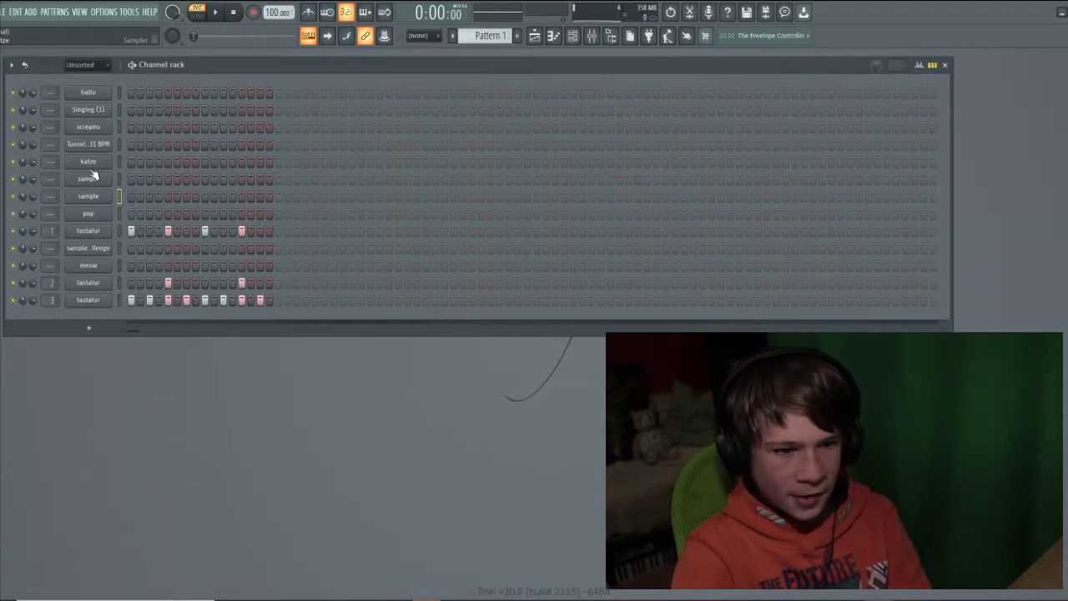
# Inspect the waveforms of the yeet-sound-effect sample and the sample-Challenge channel
pyautogui.click(89, 195)
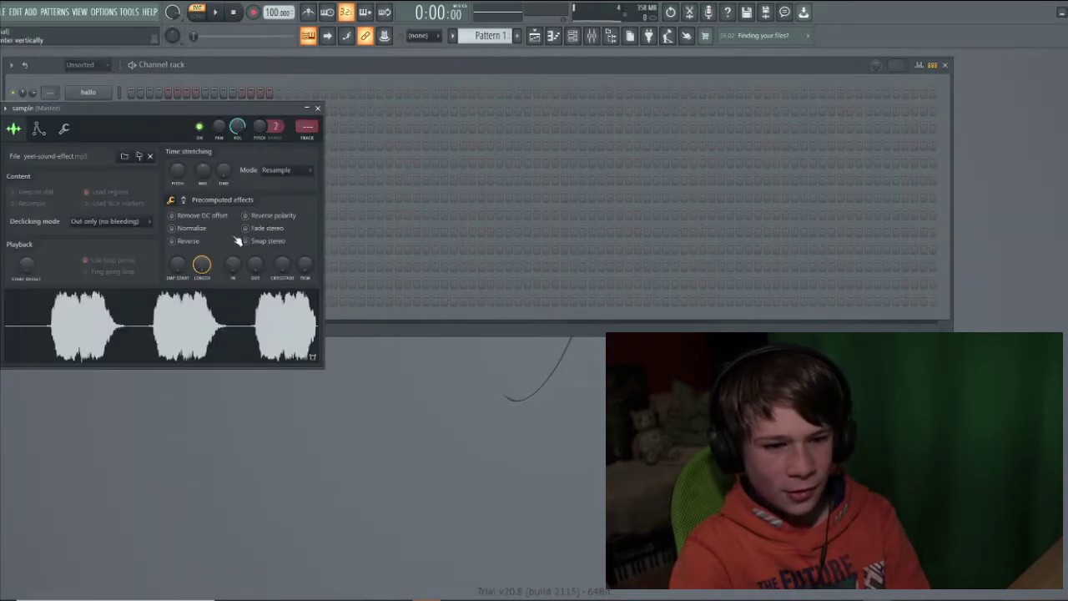
pyautogui.click(322, 109)
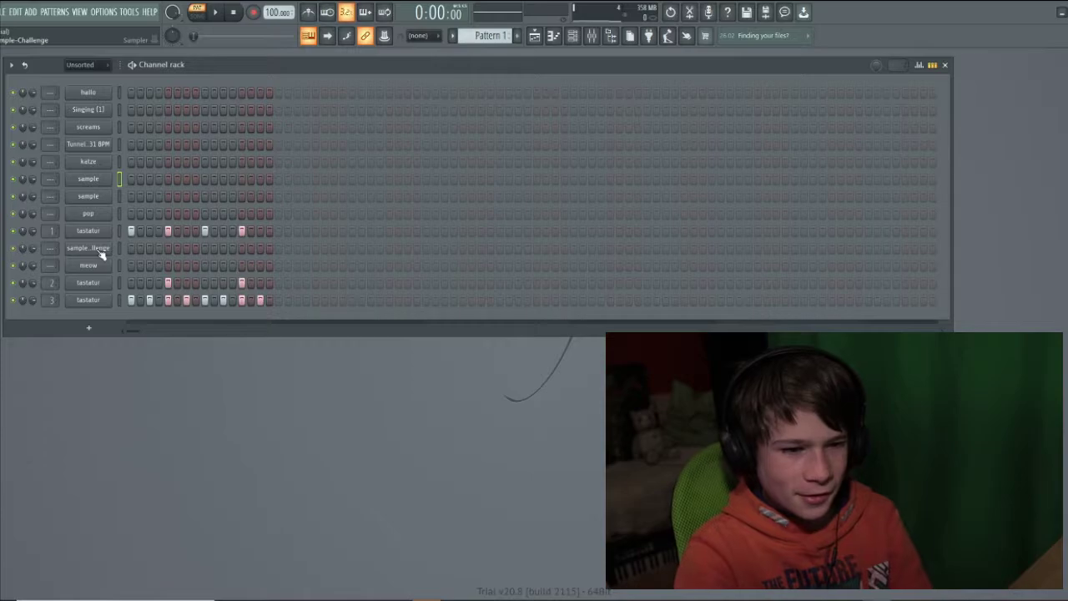
pyautogui.click(88, 248)
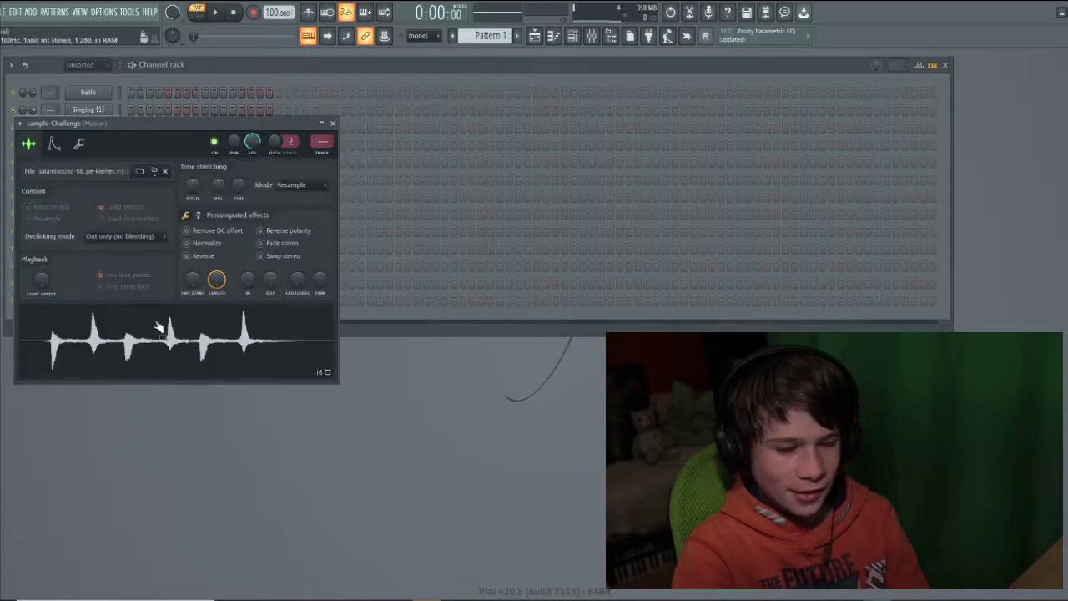
pyautogui.click(331, 124)
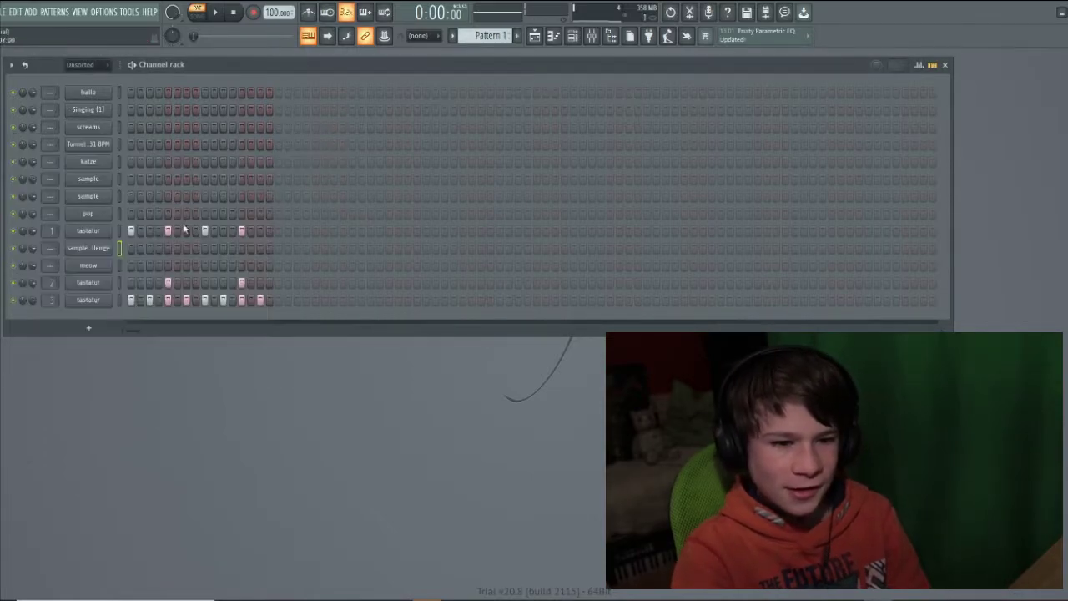
# Enable the volume envelope of the sample-Challenge channel and route the channel to mixer track 4
pyautogui.rightClick(98, 249)
pyautogui.press('Escape')
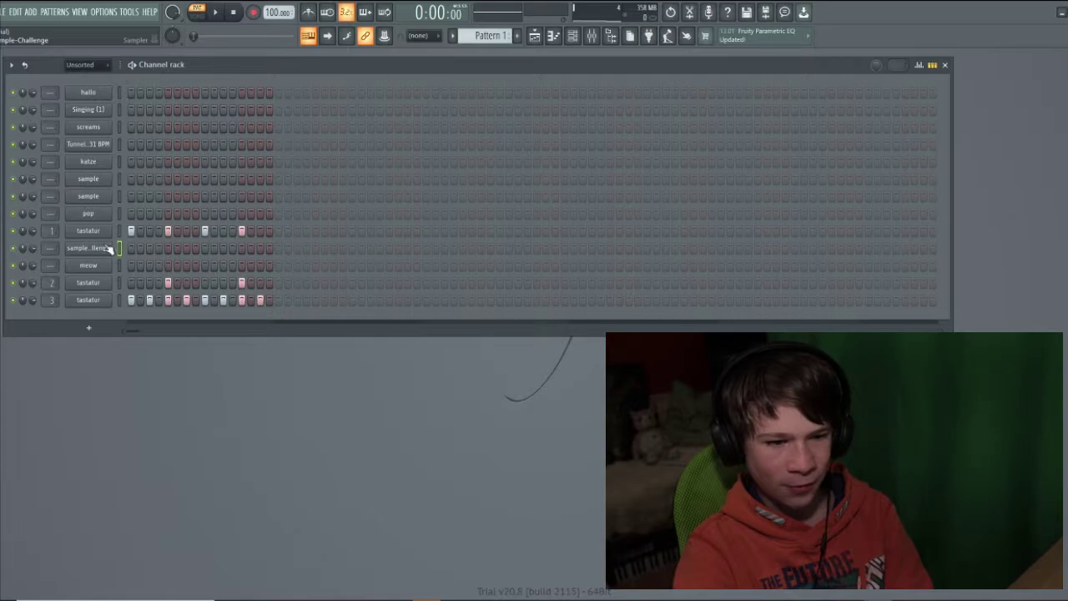
pyautogui.click(107, 248)
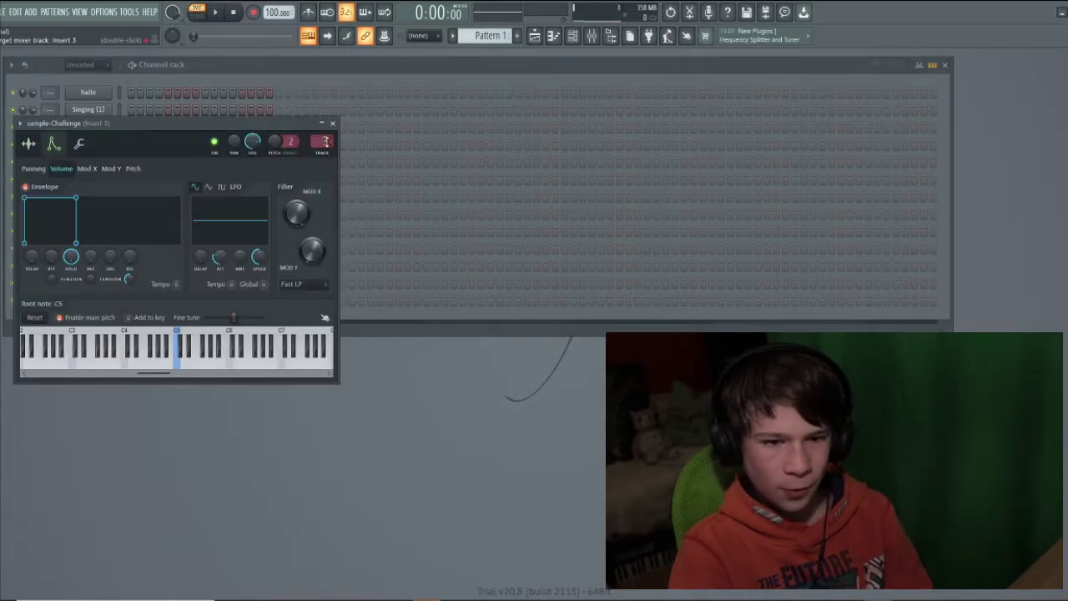
pyautogui.click(332, 124)
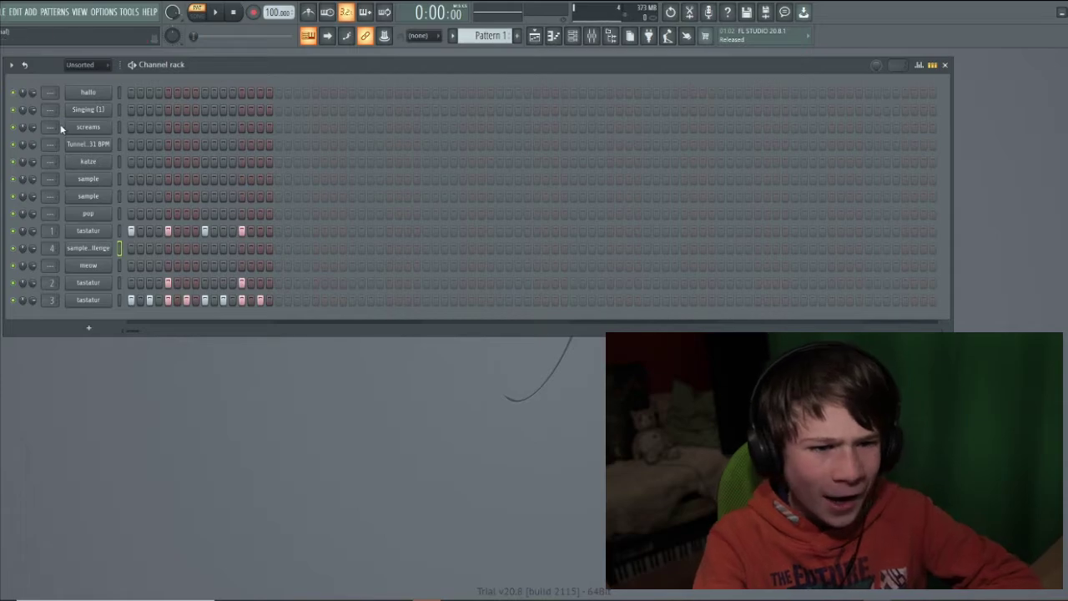
# Shorten the length of the Tunnelblick Melodie sample, normalize it, and route the channel to mixer track 5
pyautogui.click(88, 143)
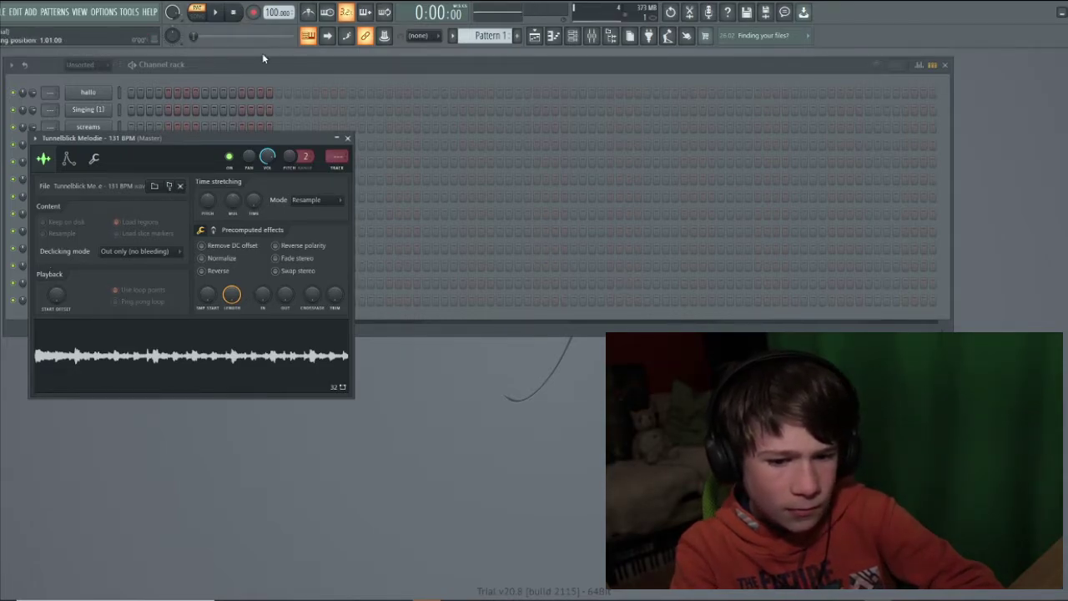
pyautogui.moveTo(251, 137); pyautogui.dragTo(415, 98)
pyautogui.moveTo(397, 254); pyautogui.dragTo(396, 293)
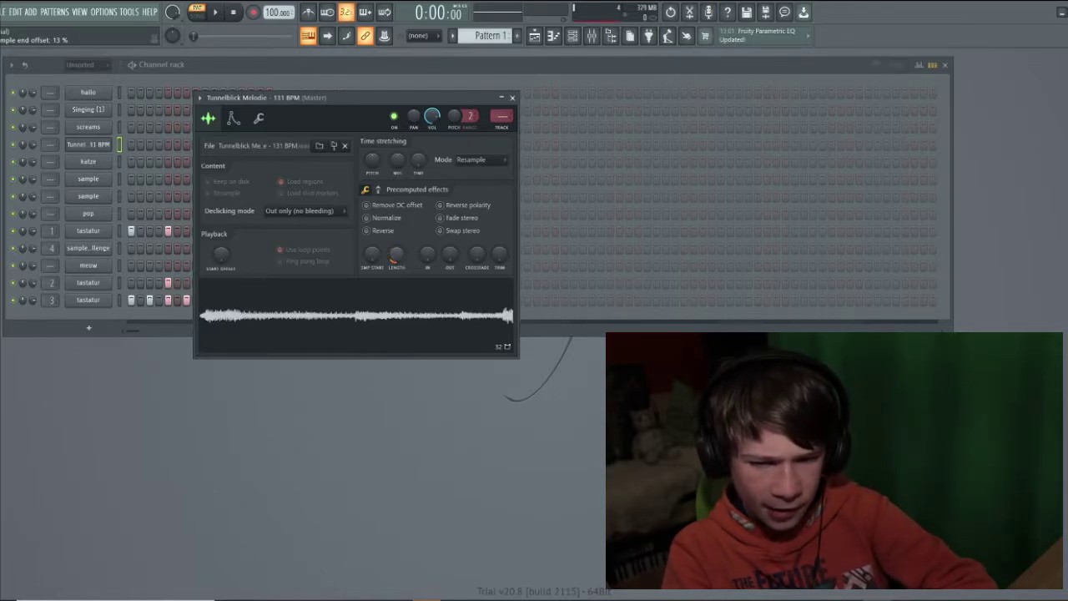
pyautogui.click(365, 217)
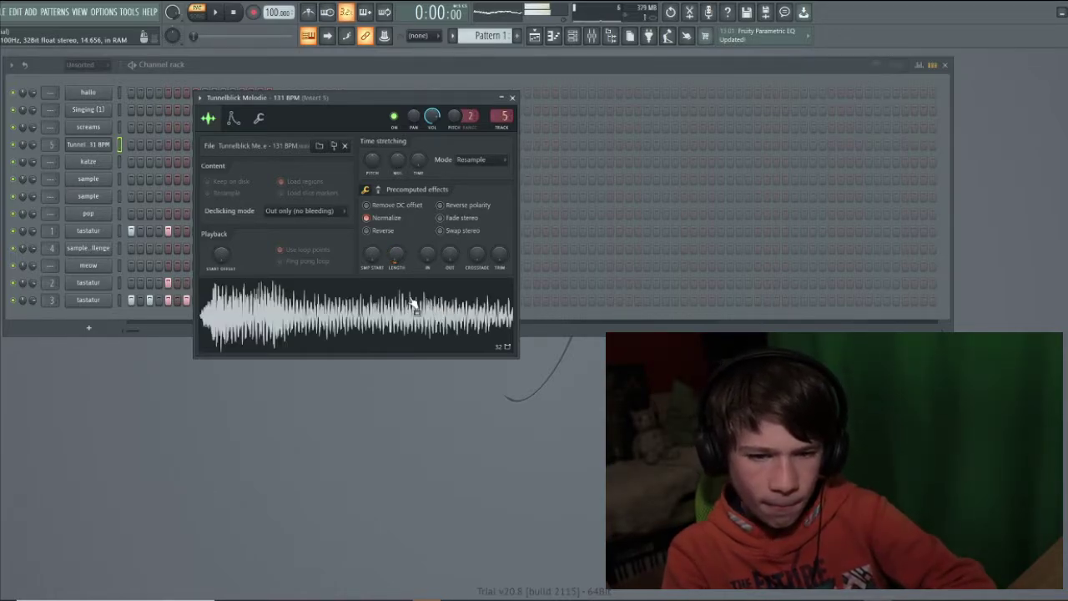
pyautogui.press('Escape')
# Draw a one-bar C5 note for the Tunnelblick Melodie channel in the piano roll
pyautogui.rightClick(91, 149)
pyautogui.click(100, 144)
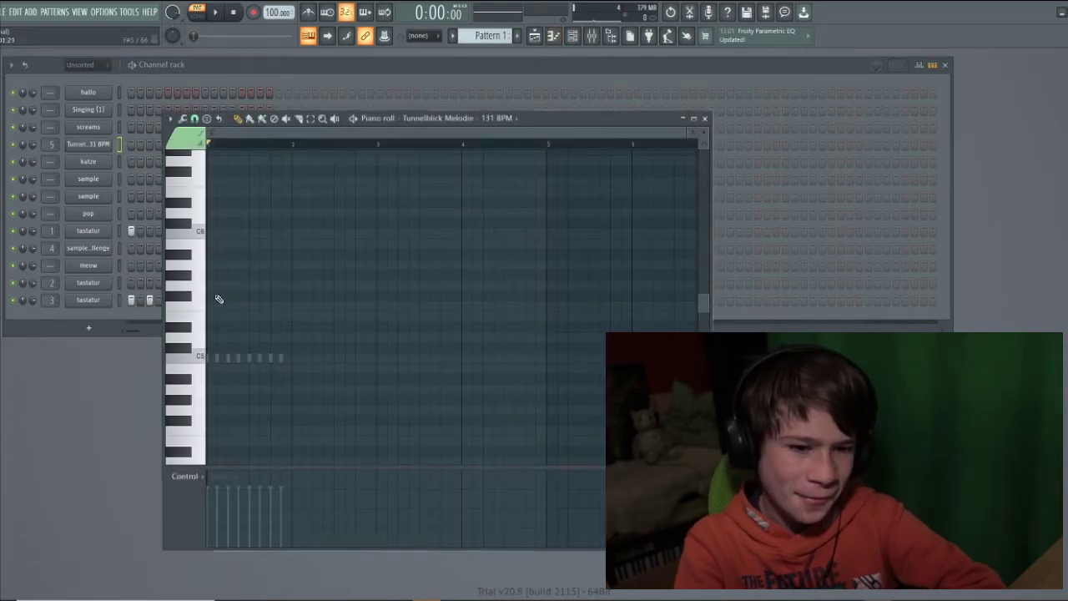
pyautogui.click(261, 358)
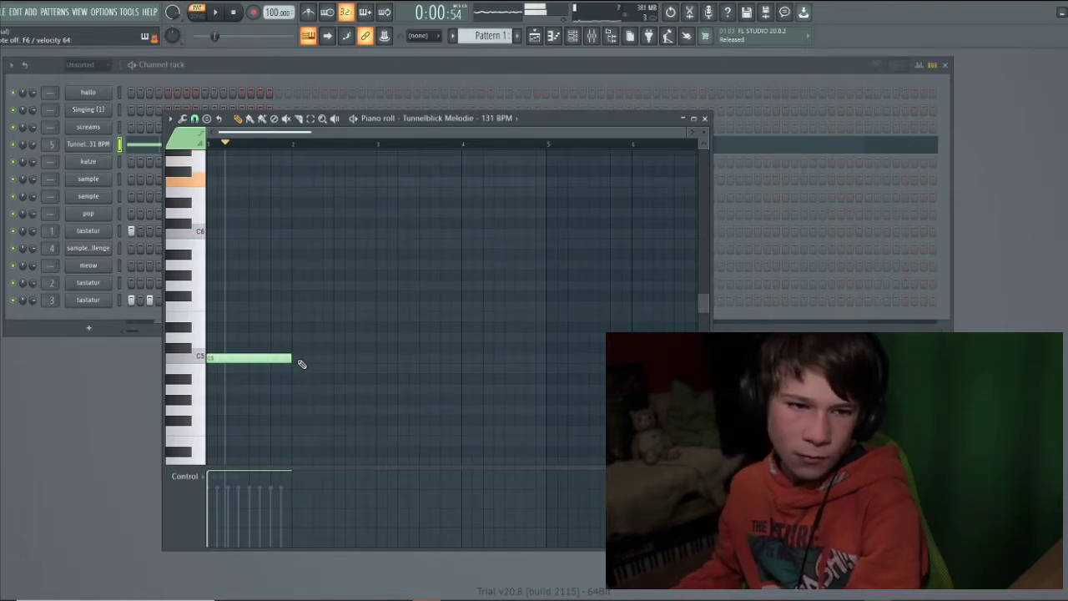
pyautogui.press('F7')
# Record a chord melody take on the Tunnelblick Melodie channel at 80 BPM, and undo the take
pyautogui.click(216, 12)
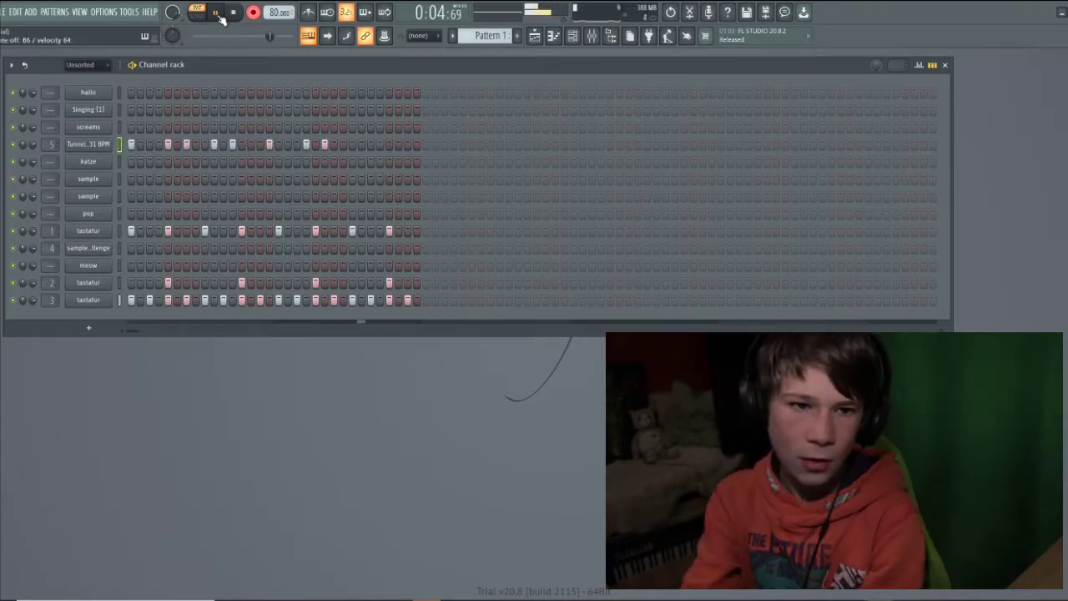
pyautogui.click(233, 12)
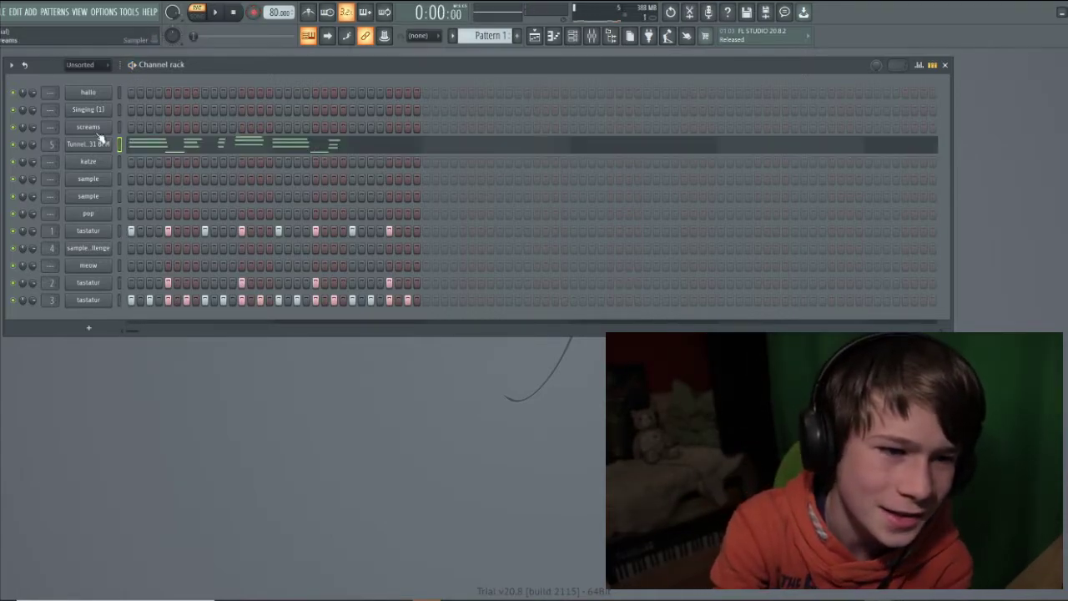
pyautogui.hotkey('ctrl', 'z')
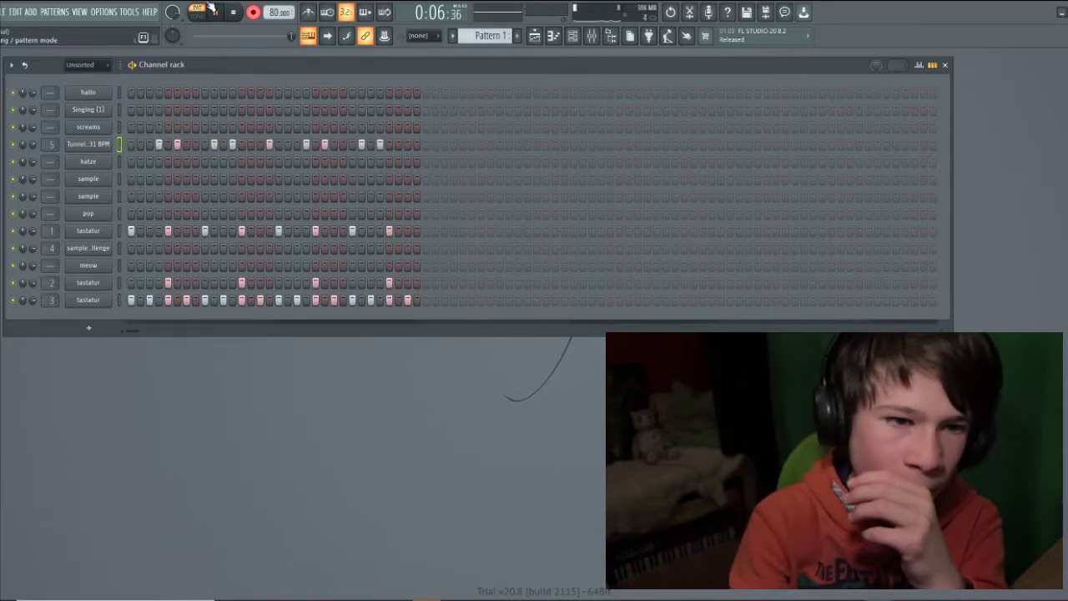
# Record a new two-bar chord melody on the Tunnelblick Melodie channel and open its notes in the piano roll
pyautogui.click(251, 13)
pyautogui.click(233, 12)
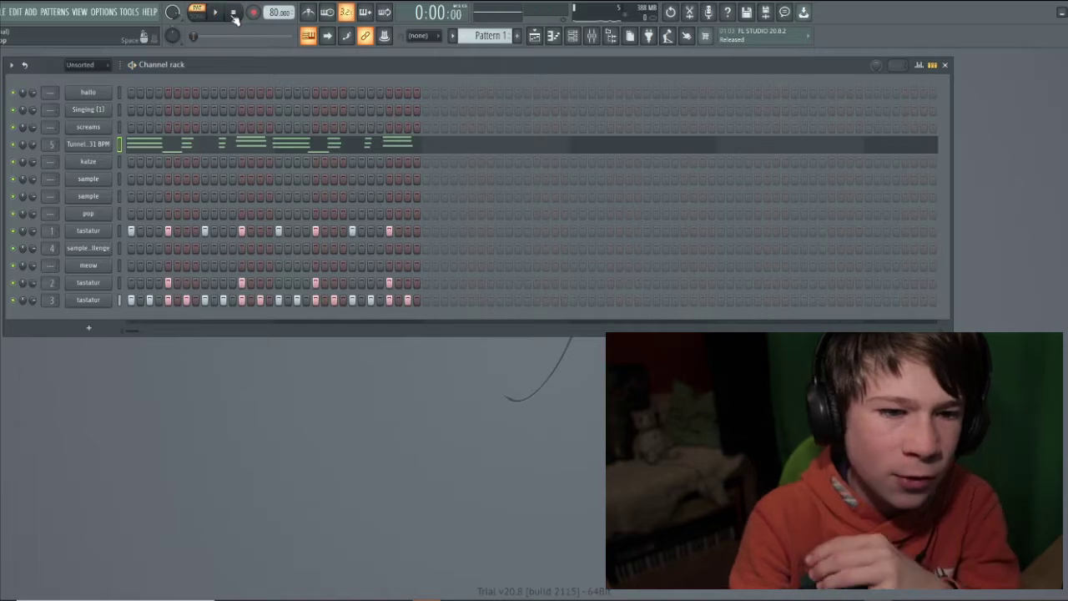
pyautogui.click(224, 147)
pyautogui.scroll(3, 324, 249)
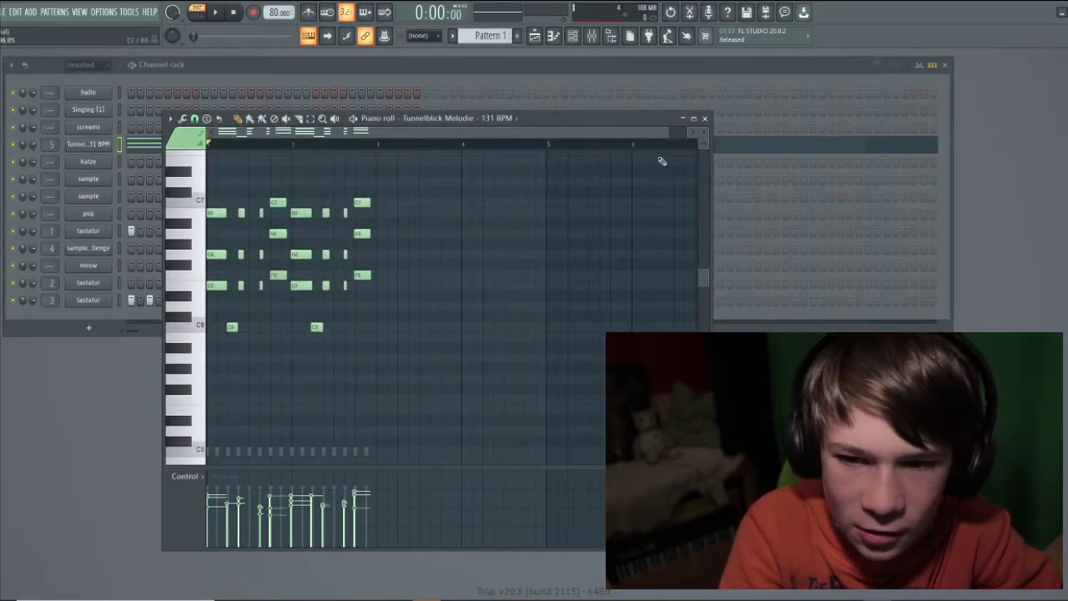
pyautogui.moveTo(669, 136); pyautogui.dragTo(598, 133)
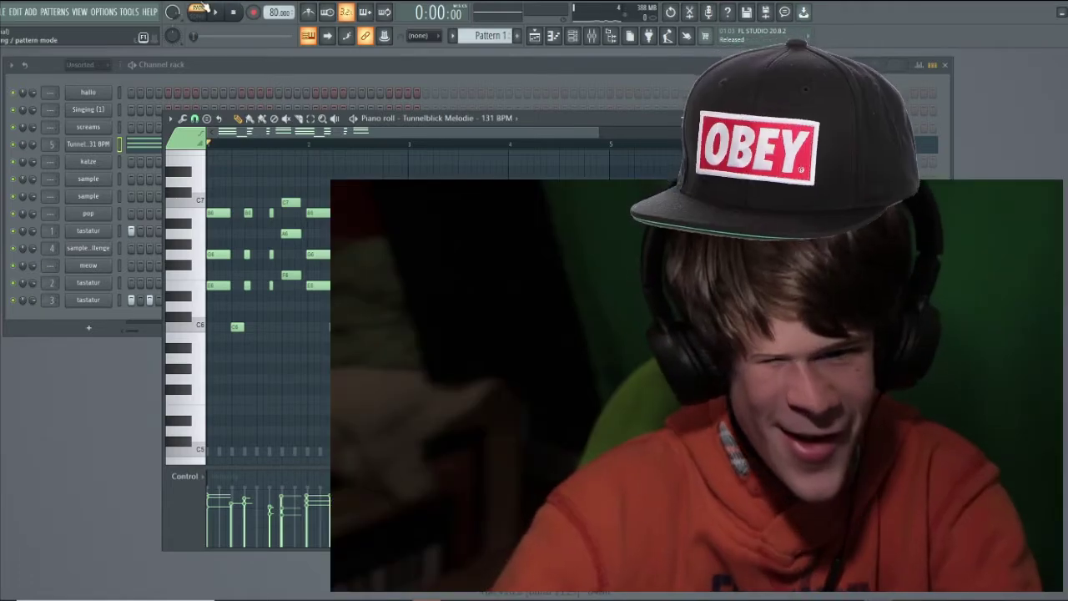
# Play back the Tunnelblick Melodie chords and select all their notes to repeat the two bars across four bars
pyautogui.click(214, 12)
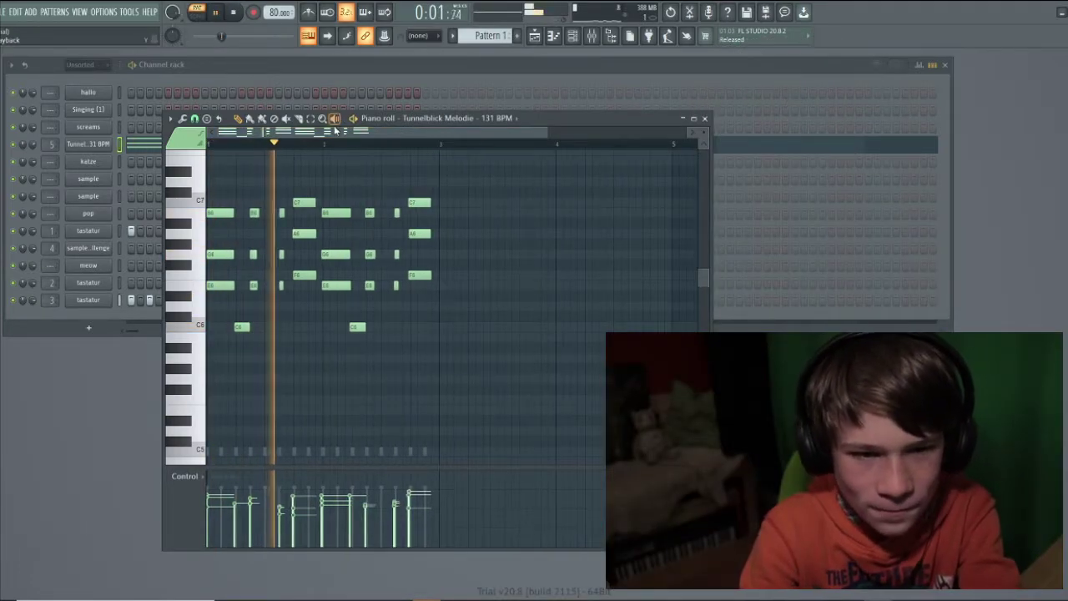
pyautogui.scroll(2, 501, 217)
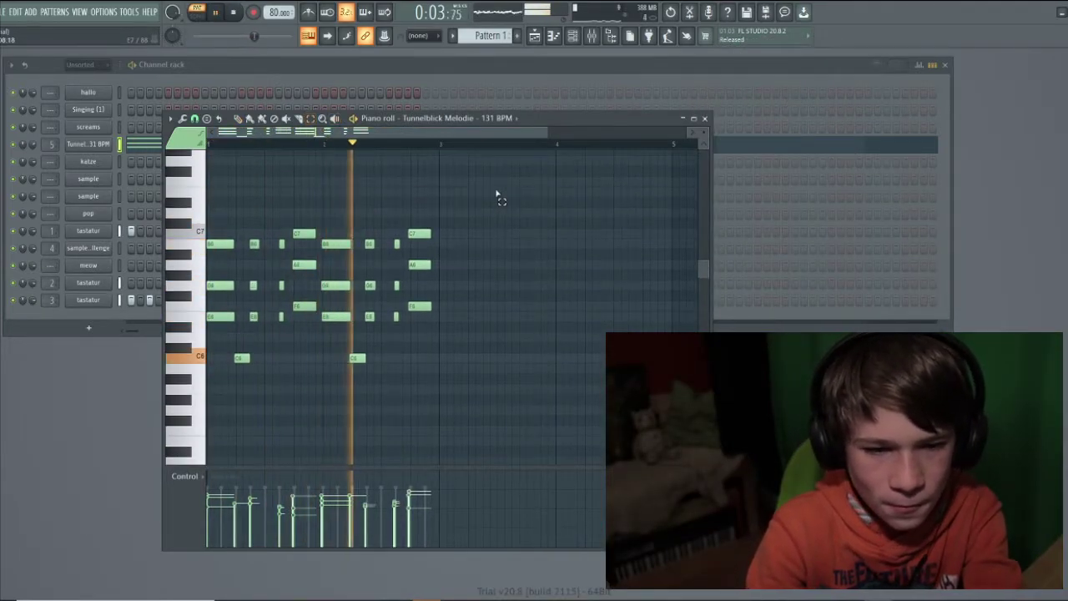
pyautogui.moveTo(458, 198); pyautogui.dragTo(147, 407)
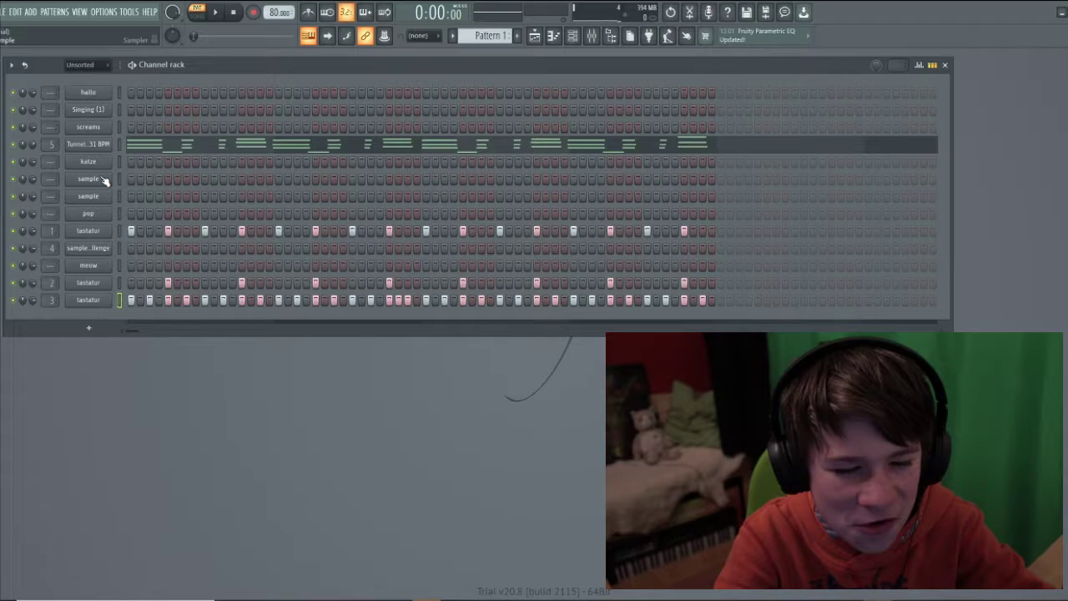
# Trim the start offset and shorten the length of the yeet-sound-effect sample, and route its channel to mixer track 6
pyautogui.click(104, 180)
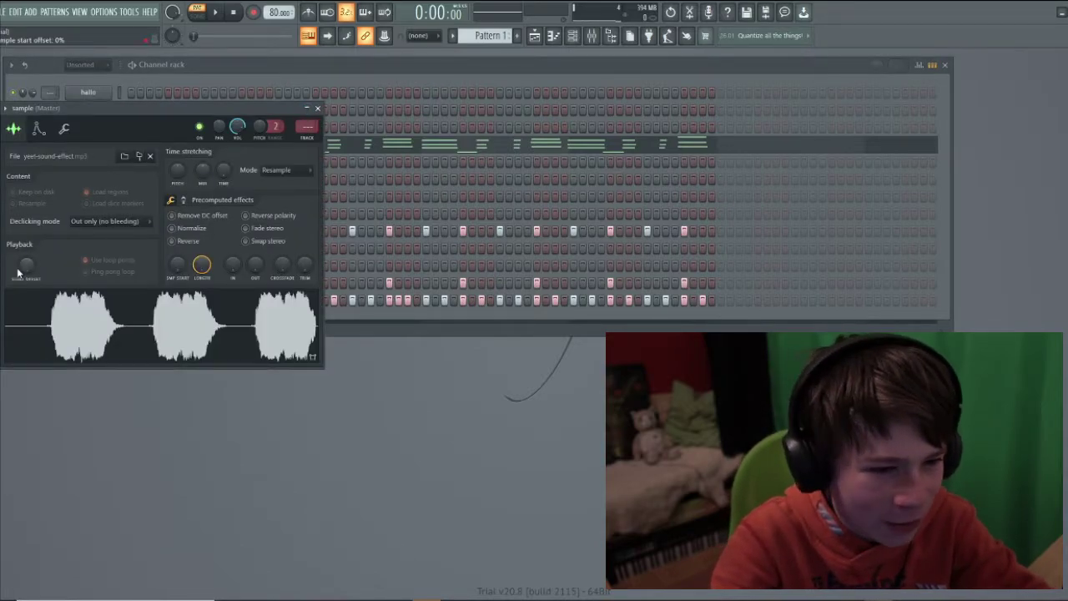
pyautogui.moveTo(18, 274); pyautogui.dragTo(18, 247)
pyautogui.moveTo(201, 264); pyautogui.dragTo(202, 279)
pyautogui.click(219, 323)
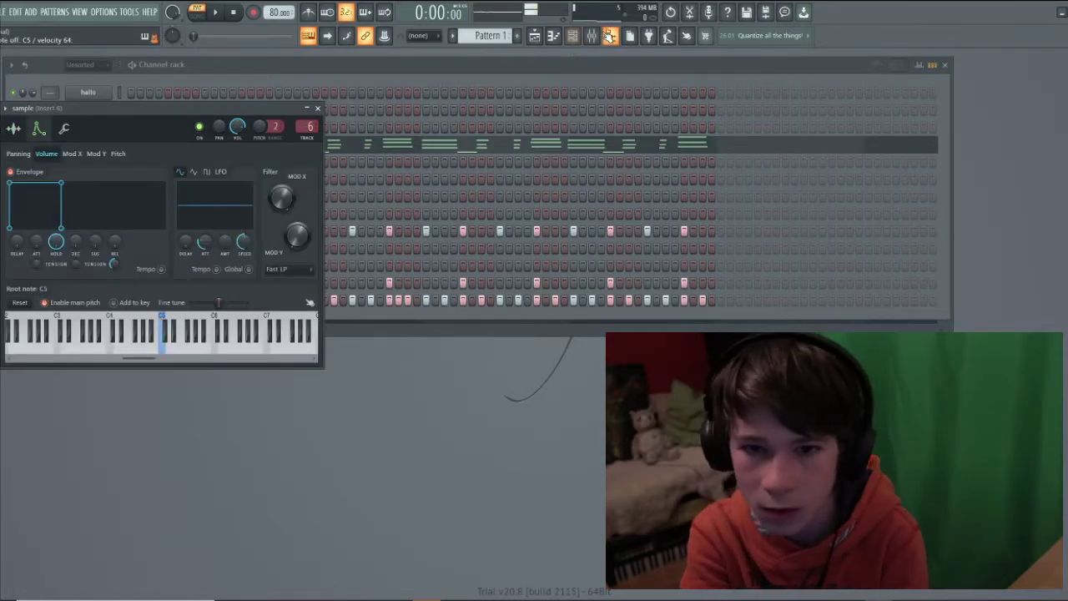
# Add the CamelCrusher effect to mixer insert 6
pyautogui.click(610, 35)
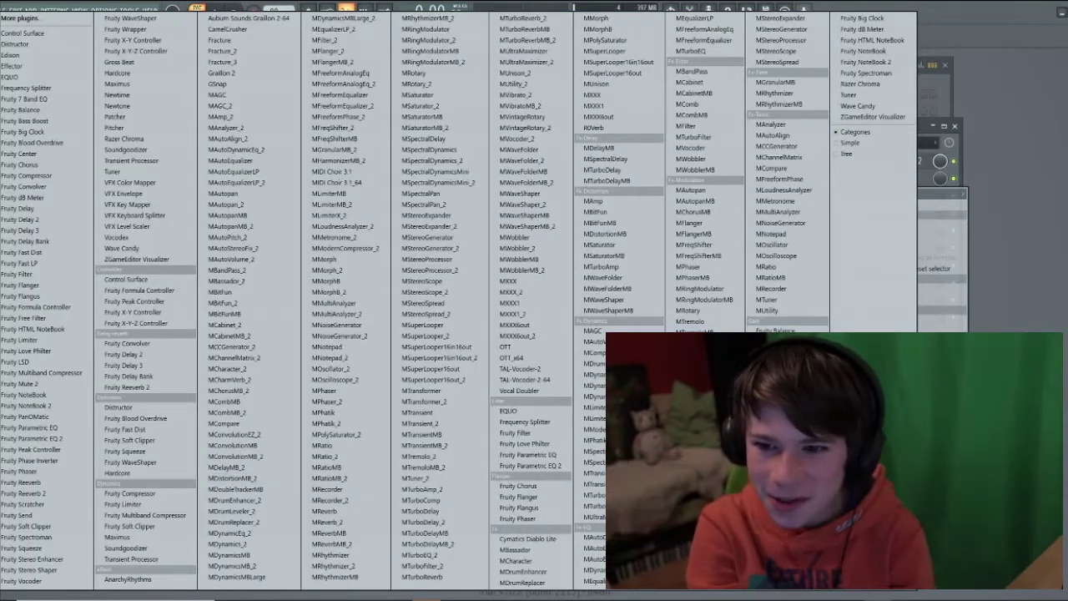
pyautogui.click(244, 31)
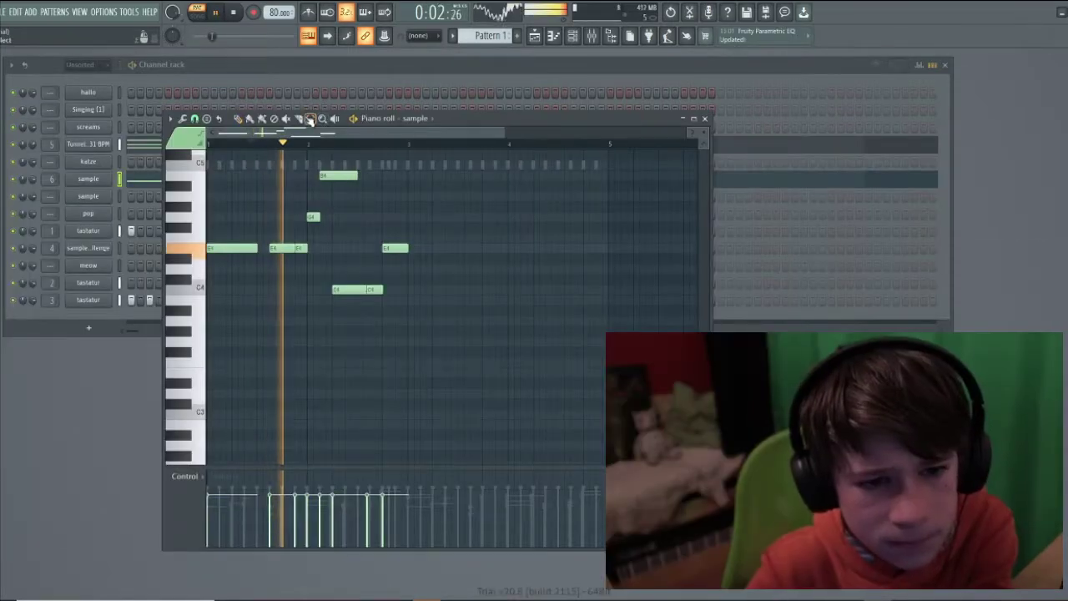
# Duplicate all notes of the track 6 sample melody, align the copy directly after the original, and close the piano roll
pyautogui.scroll(2, 418, 250)
pyautogui.moveTo(208, 162); pyautogui.dragTo(492, 356)
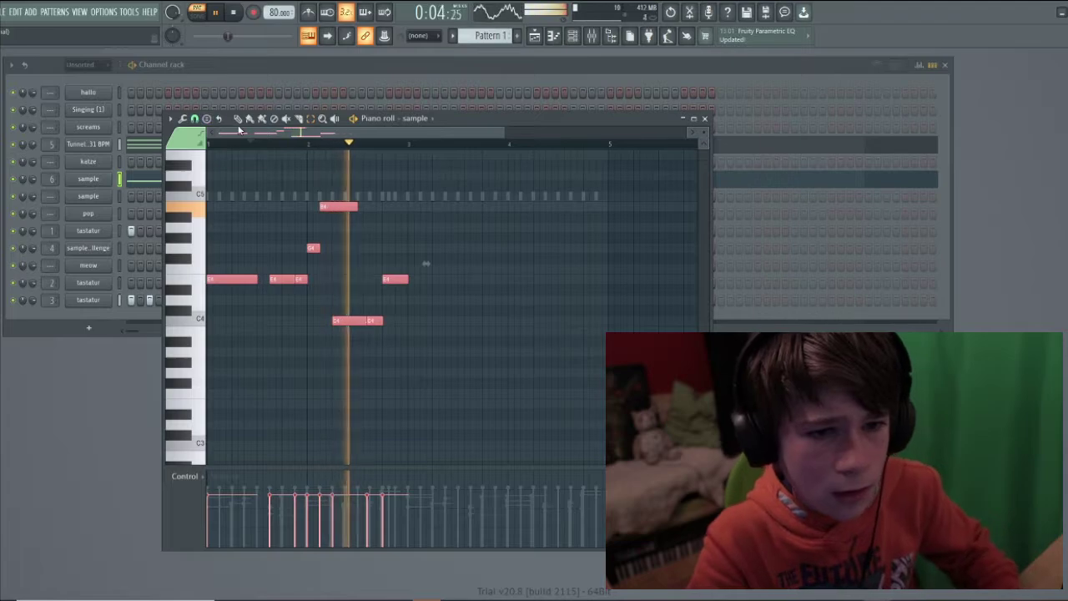
pyautogui.hotkey('ctrl', 'b')
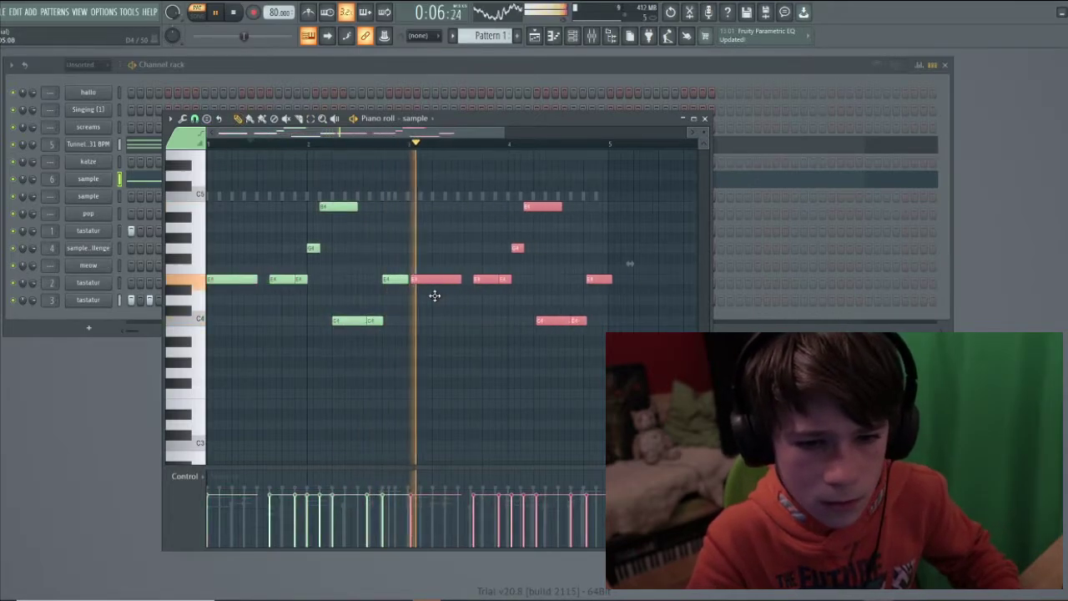
pyautogui.hotkey('shift', 'Left')
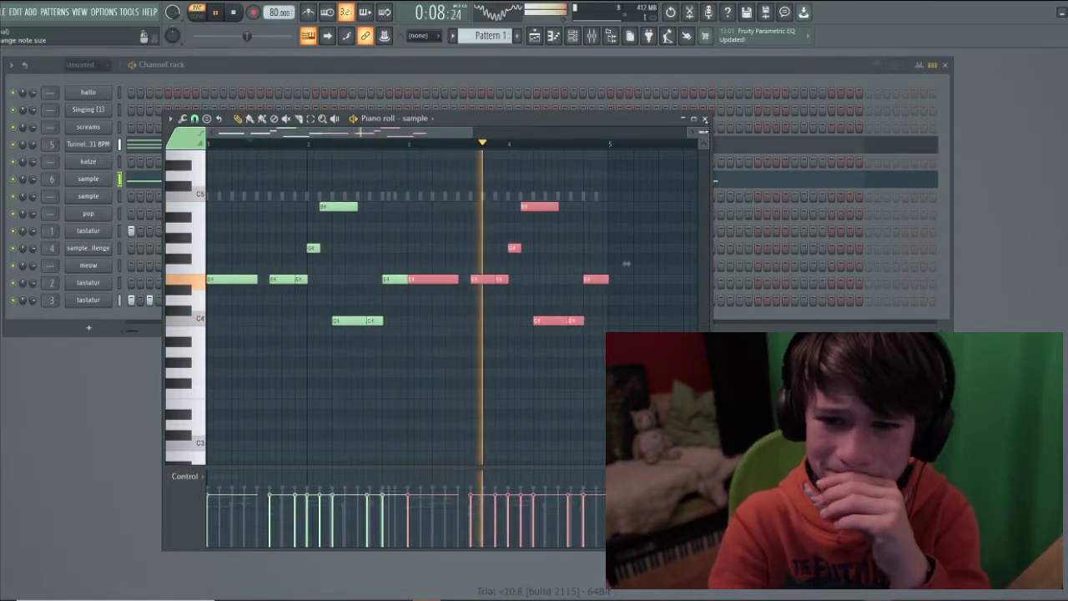
pyautogui.click(705, 118)
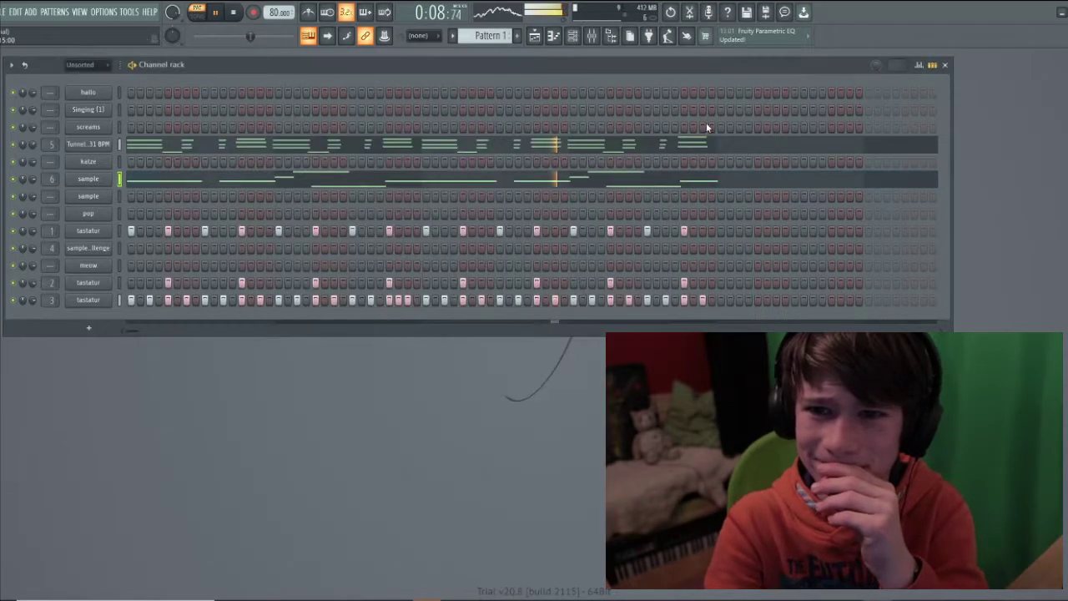
# Lower the volume of mixer insert 6 during playback
pyautogui.click(593, 37)
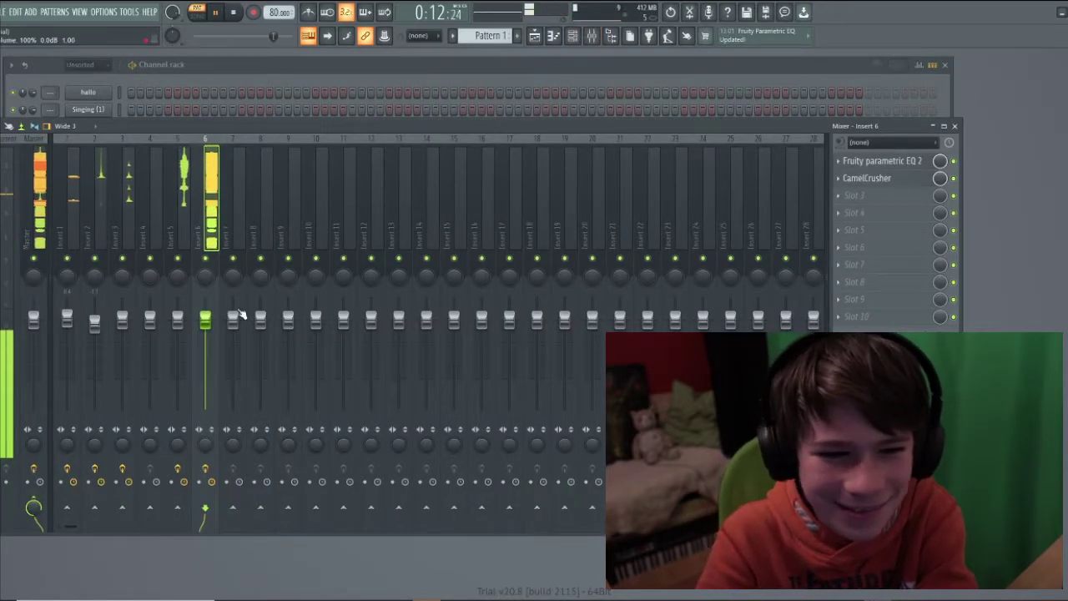
pyautogui.moveTo(206, 320); pyautogui.dragTo(207, 337)
pyautogui.click(956, 125)
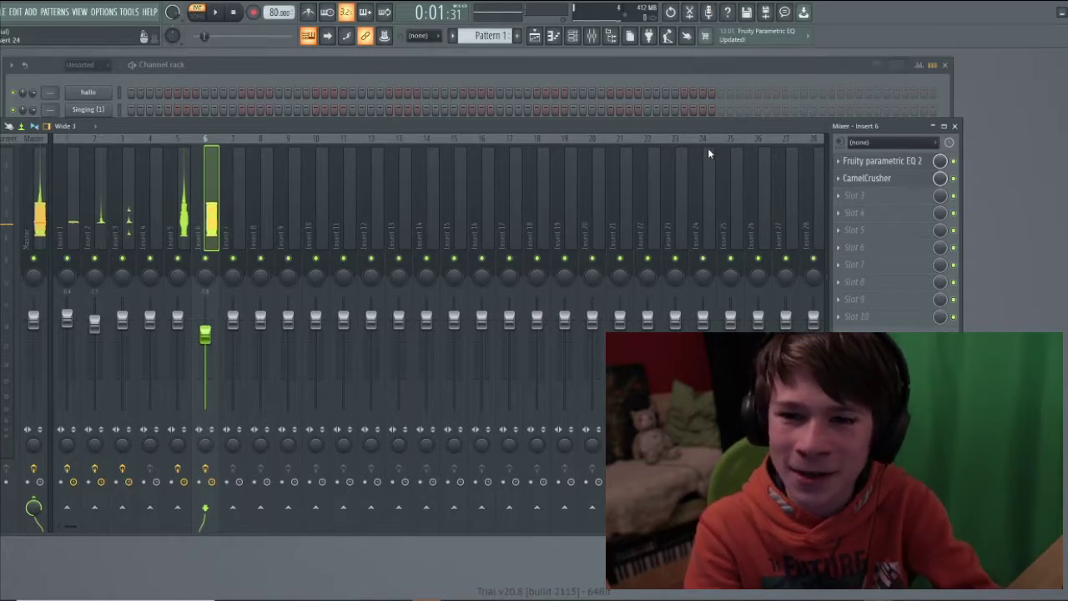
# Add Gross Beat to slot 3 of mixer insert 6 and set the end point of its volume envelope to Smooth mode
pyautogui.click(856, 194)
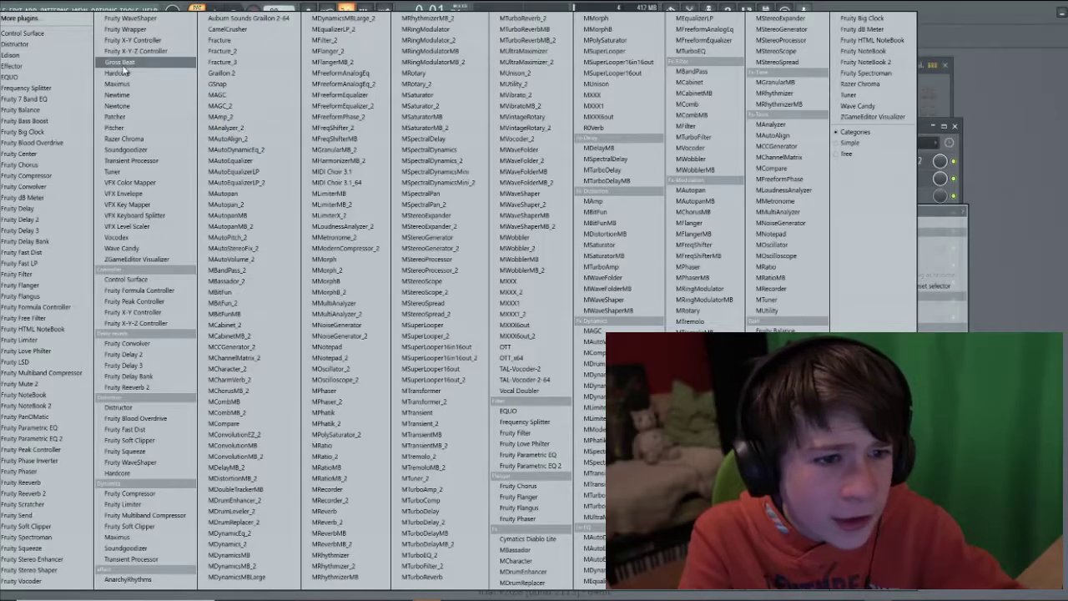
pyautogui.click(121, 63)
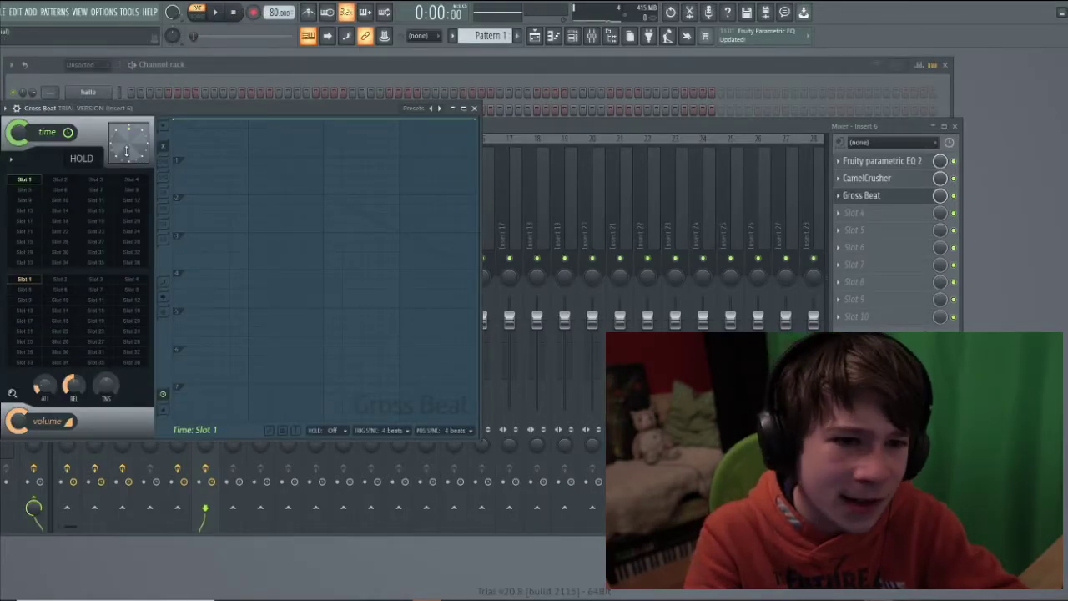
pyautogui.click(26, 281)
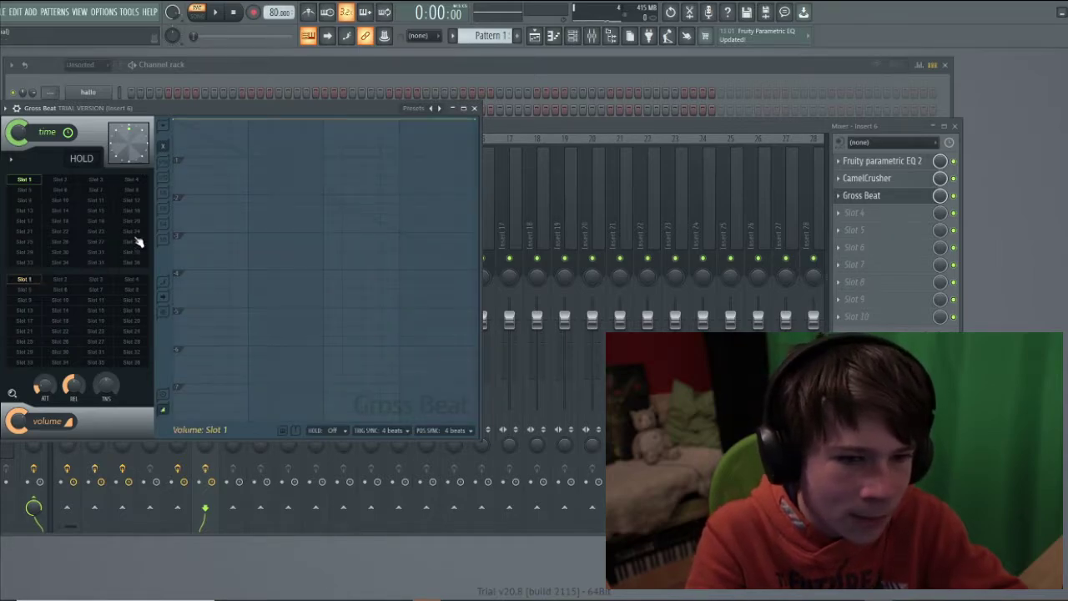
pyautogui.rightClick(477, 124)
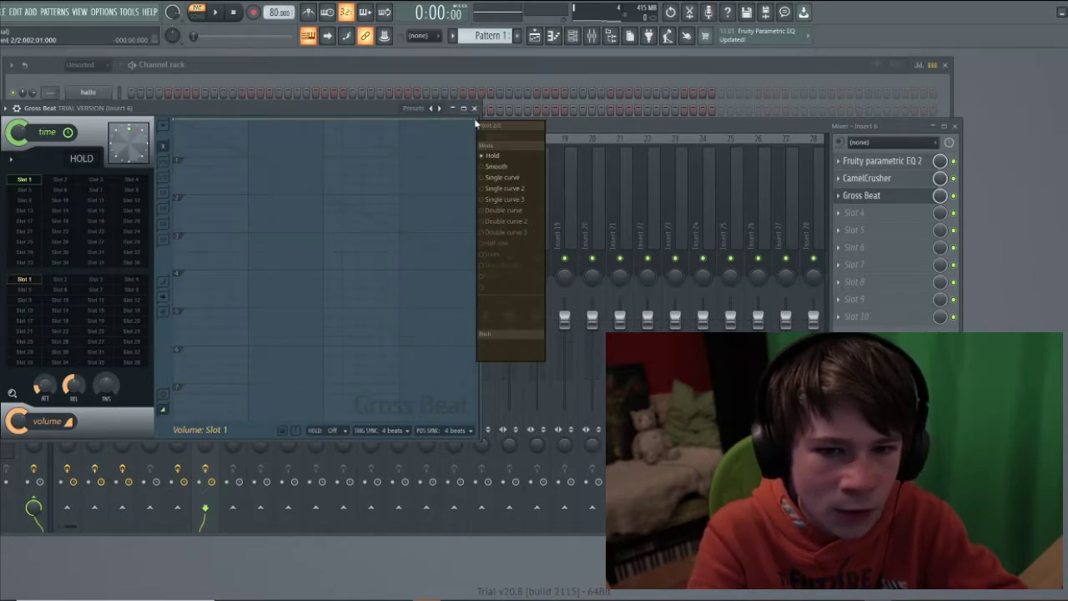
pyautogui.click(497, 166)
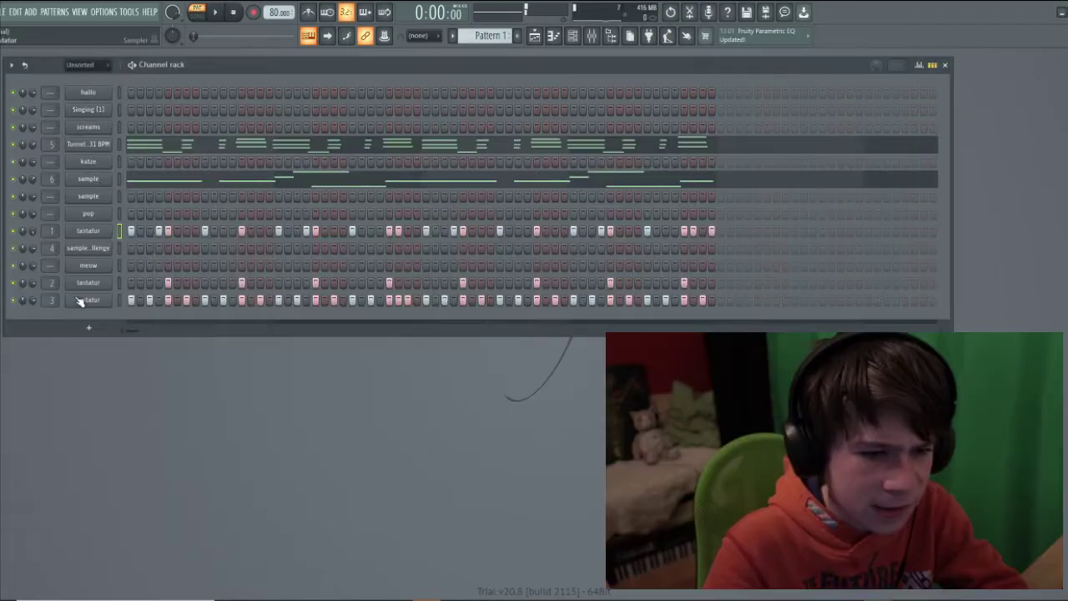
# Fill the gaps between the first notes of the track 3 tastatur channel in the piano roll, and play back the pattern
pyautogui.rightClick(79, 301)
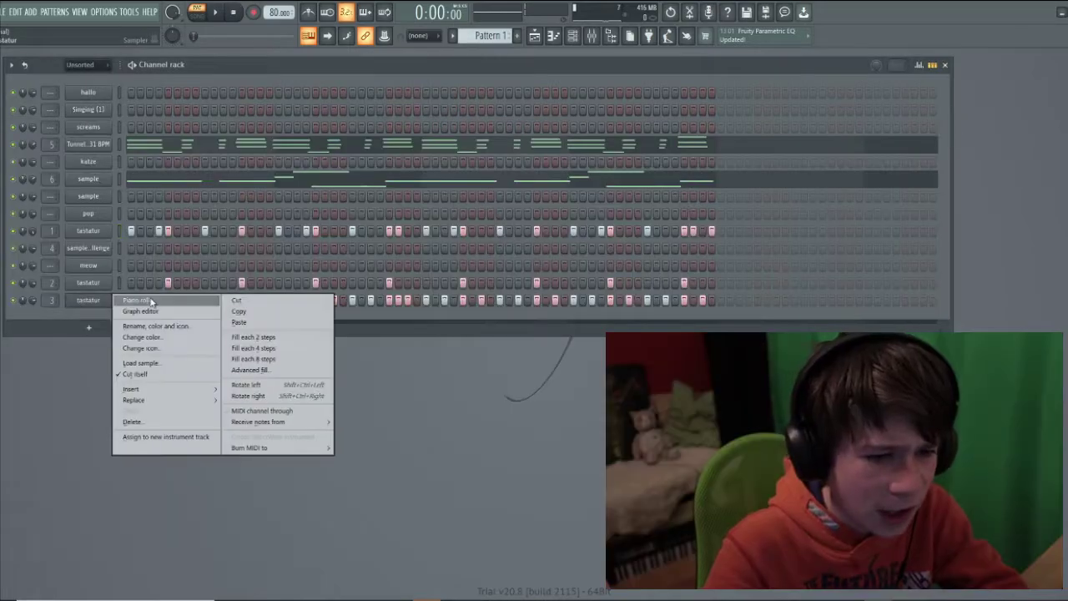
pyautogui.click(133, 304)
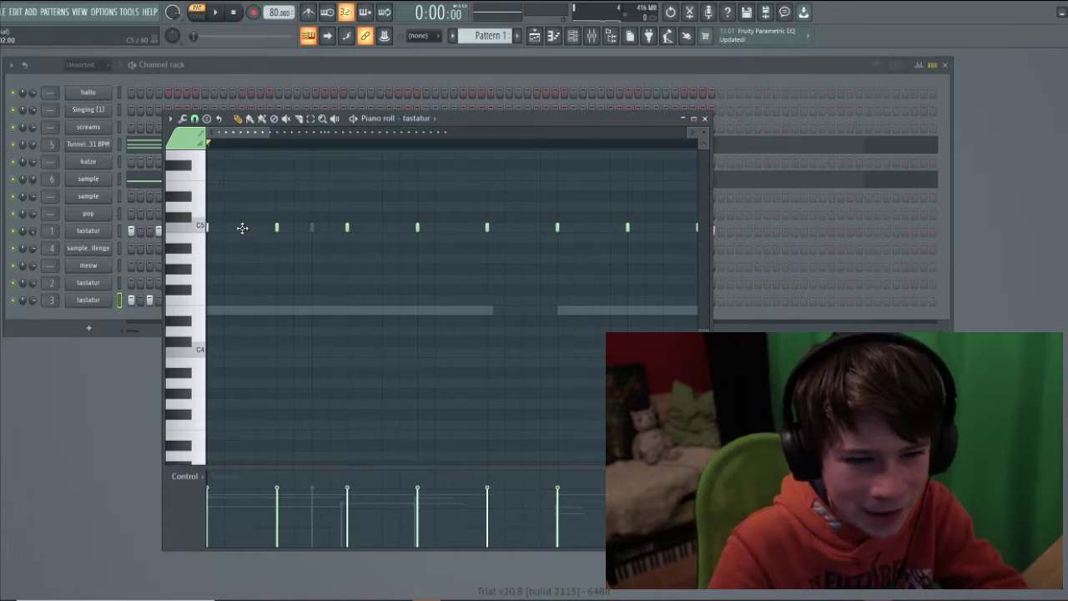
pyautogui.press('F9')
pyautogui.click(956, 126)
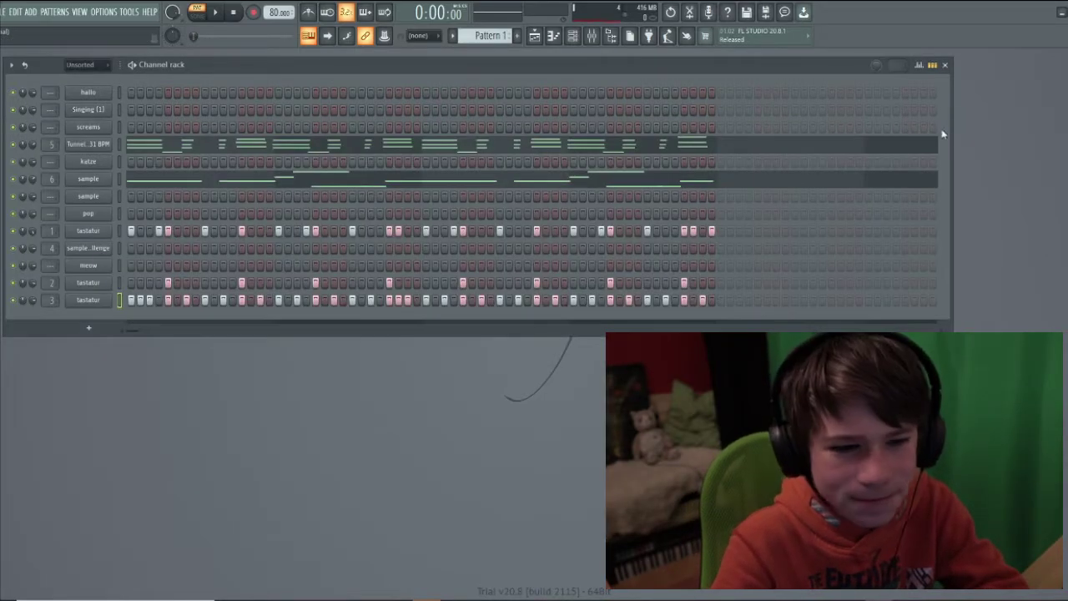
pyautogui.rightClick(96, 303)
pyautogui.click(142, 300)
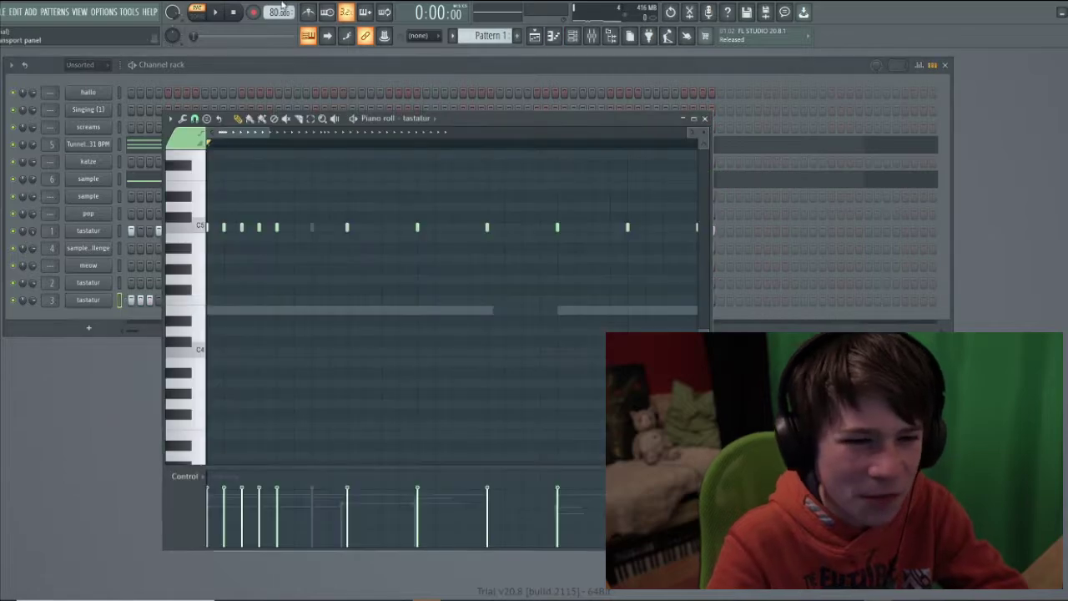
pyautogui.click(214, 12)
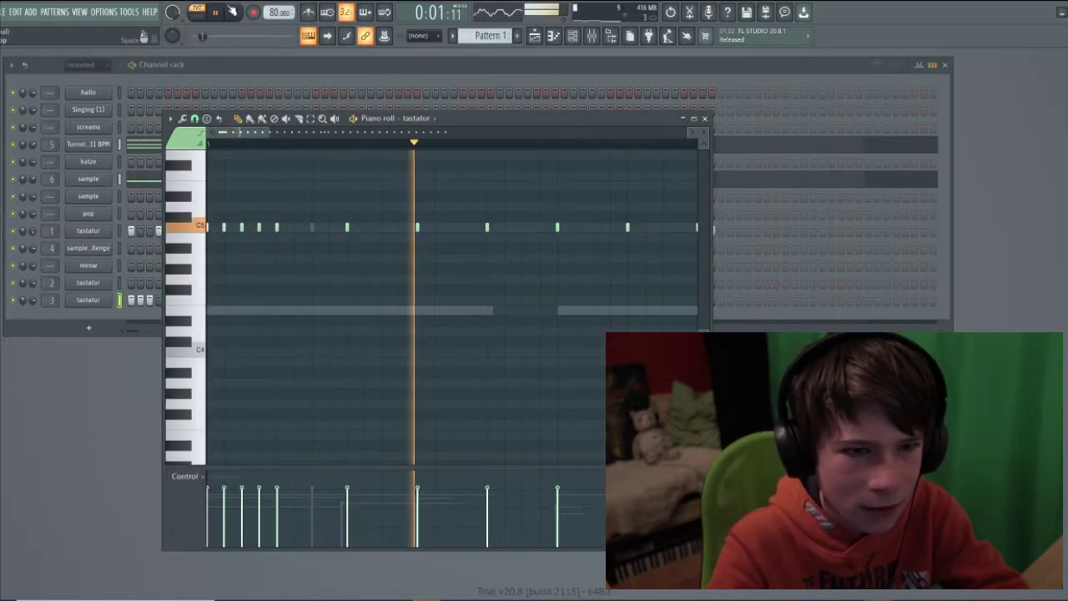
pyautogui.click(232, 12)
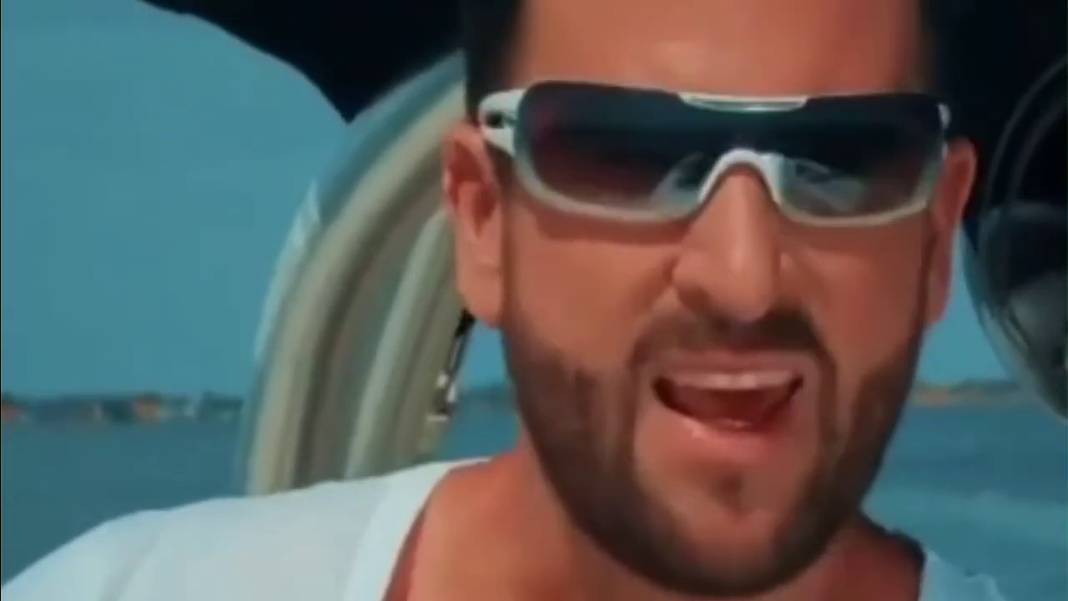
# Close the sample-Challenge channel settings and draw its notes in the piano roll, starting with a B6 note in bar one
pyautogui.click(87, 248)
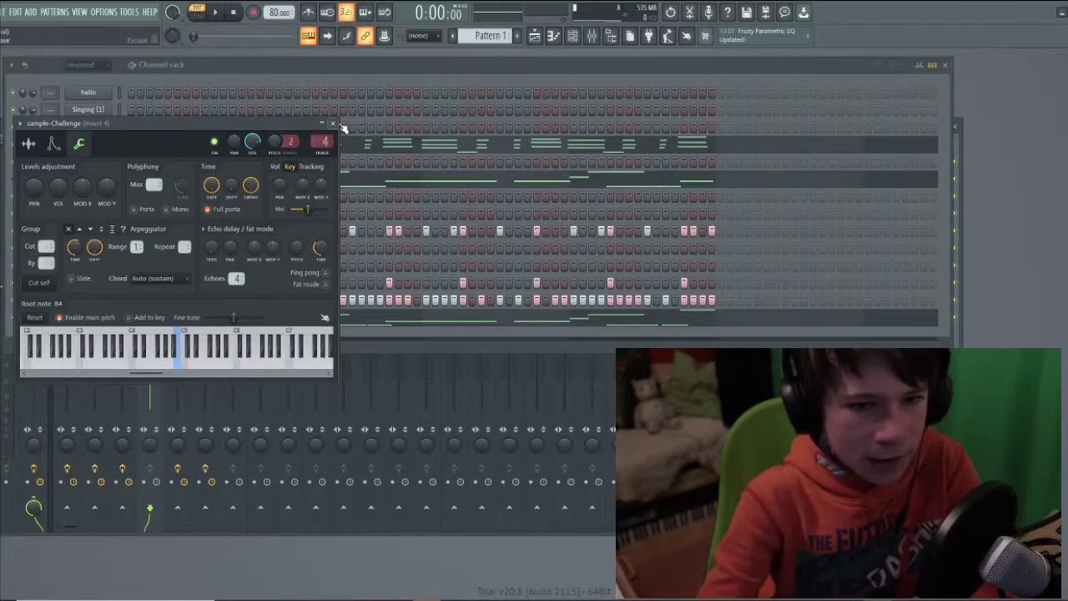
pyautogui.click(333, 124)
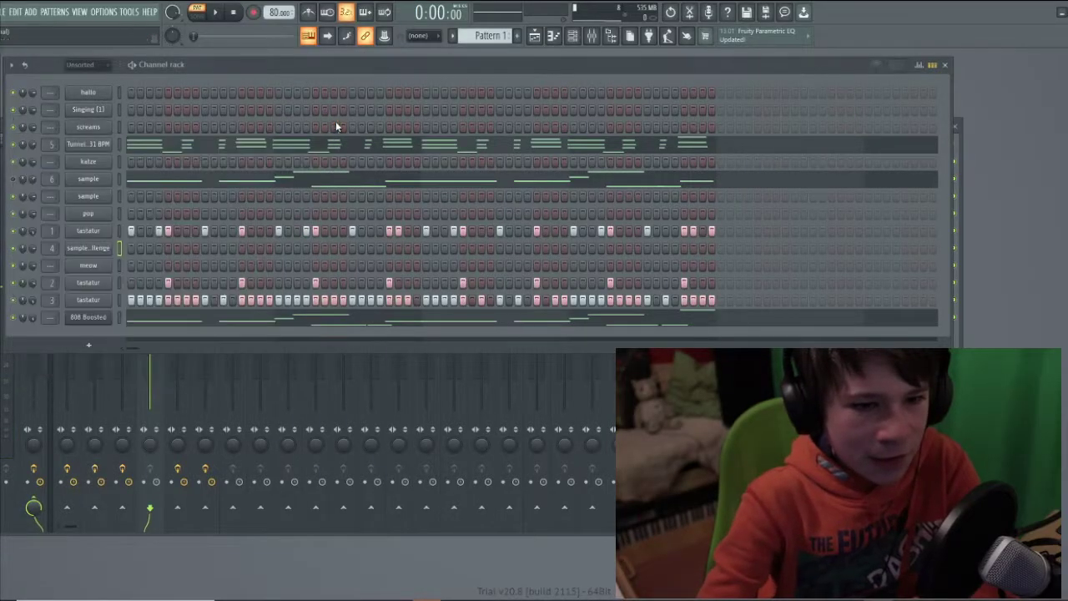
pyautogui.rightClick(107, 248)
pyautogui.click(138, 246)
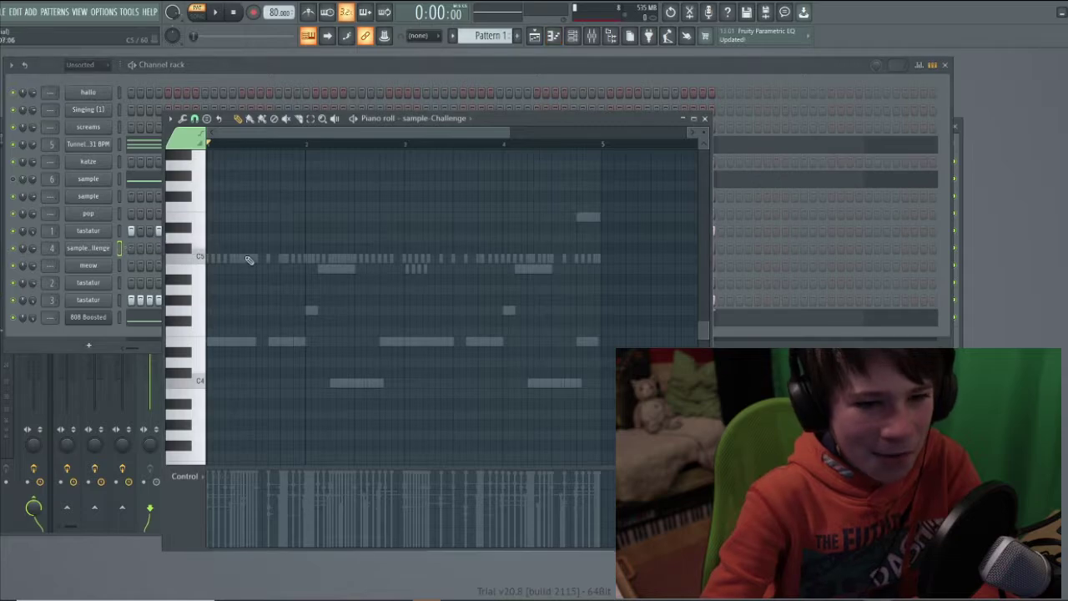
pyautogui.scroll(6, 261, 328)
pyautogui.click(215, 268)
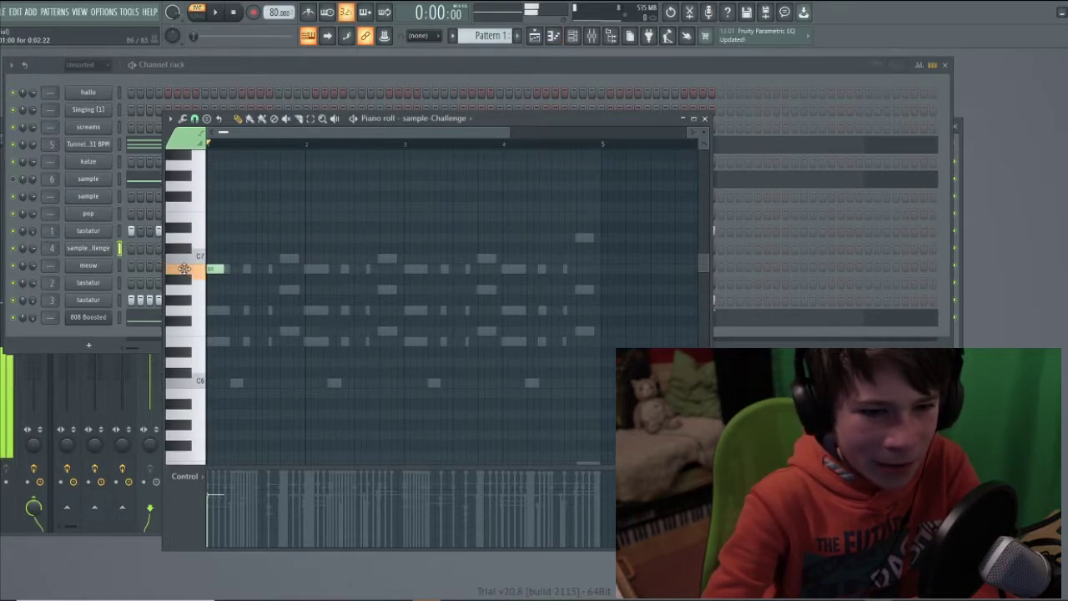
pyautogui.moveTo(208, 334); pyautogui.dragTo(210, 283)
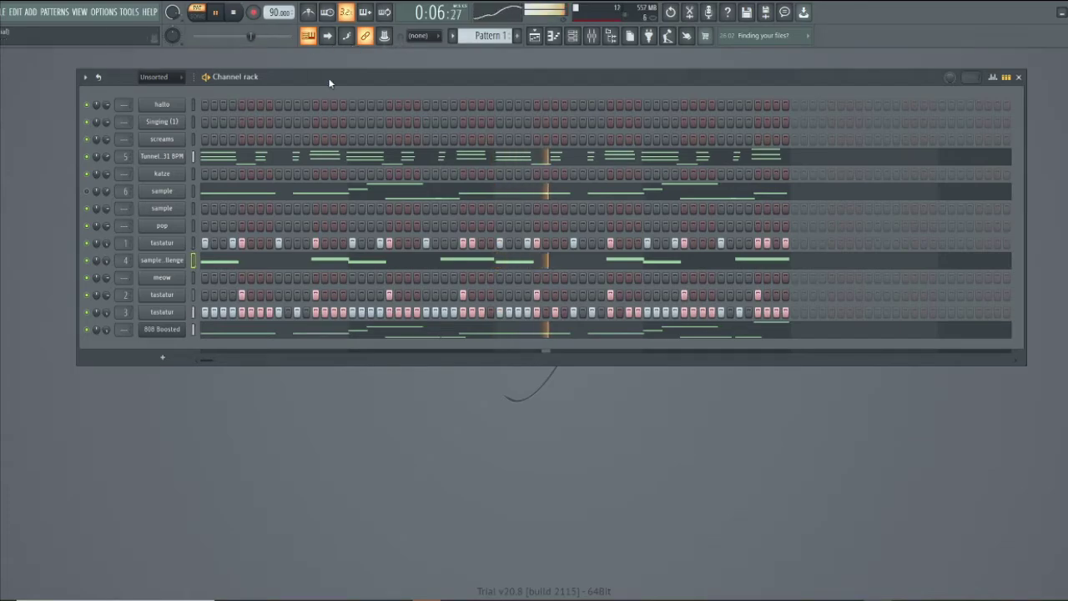
# Reposition the channel rack and set the project tempo to 80 BPM
pyautogui.moveTo(328, 77); pyautogui.dragTo(293, 89)
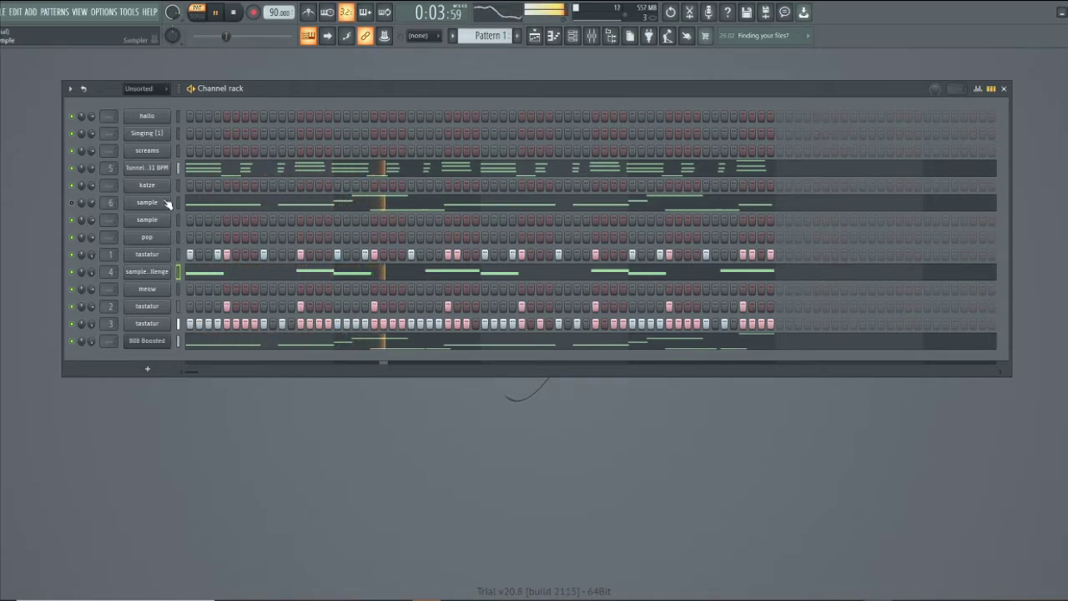
pyautogui.rightClick(277, 18)
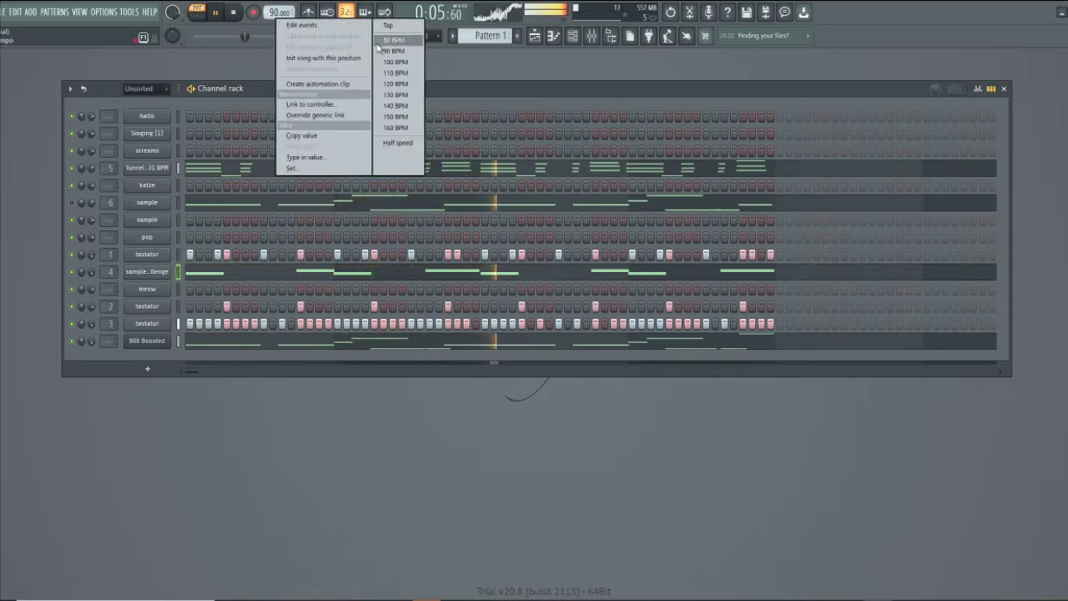
pyautogui.click(400, 41)
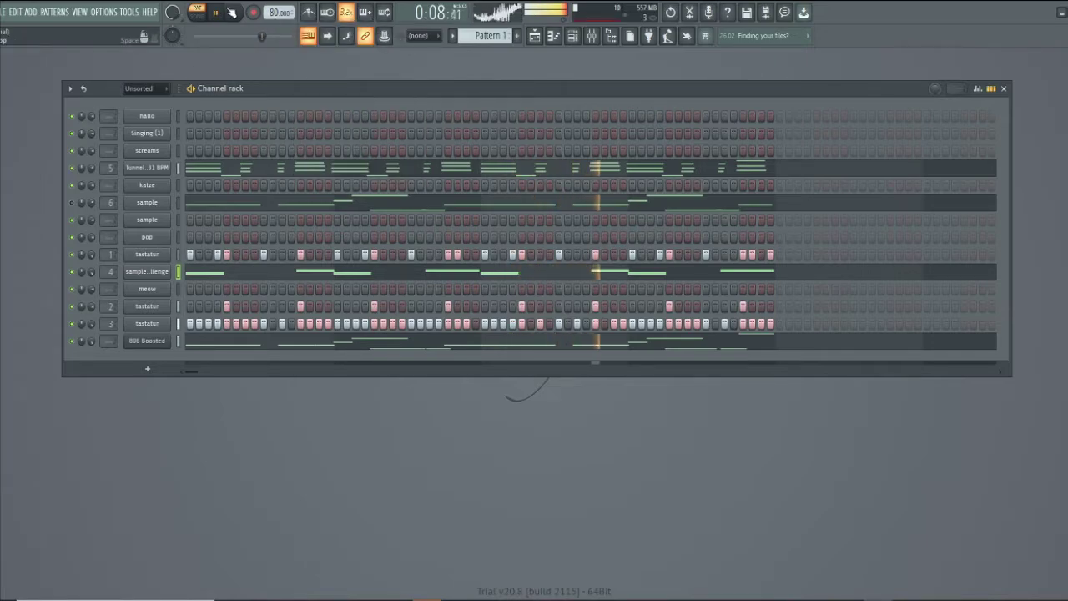
# Open the hallo sample, write its melody mostly around B6 and C7 in the piano roll, and play it back
pyautogui.click(147, 115)
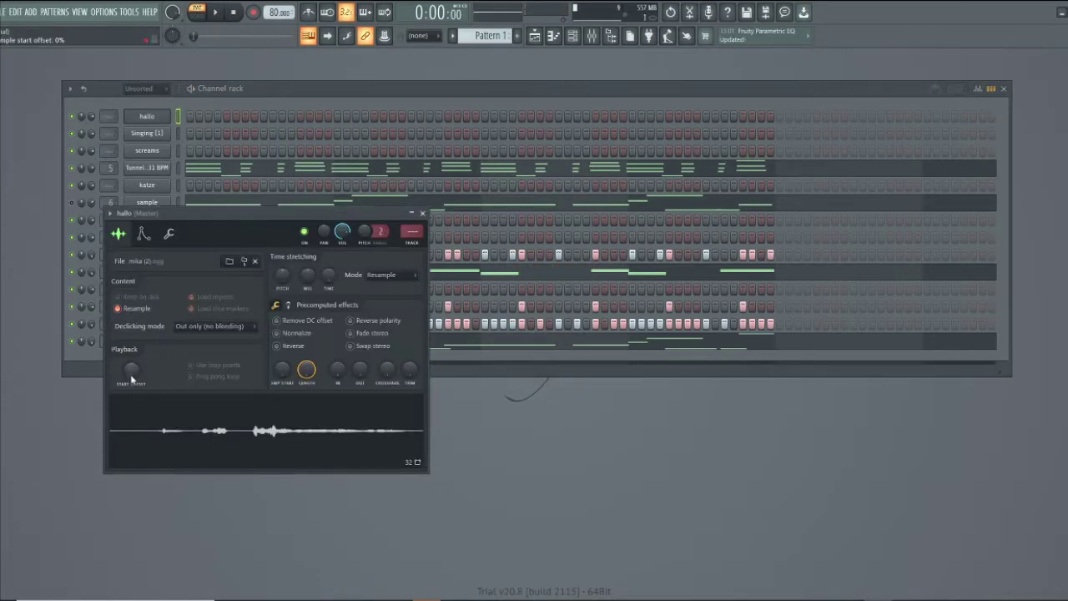
pyautogui.moveTo(131, 374); pyautogui.dragTo(331, 394)
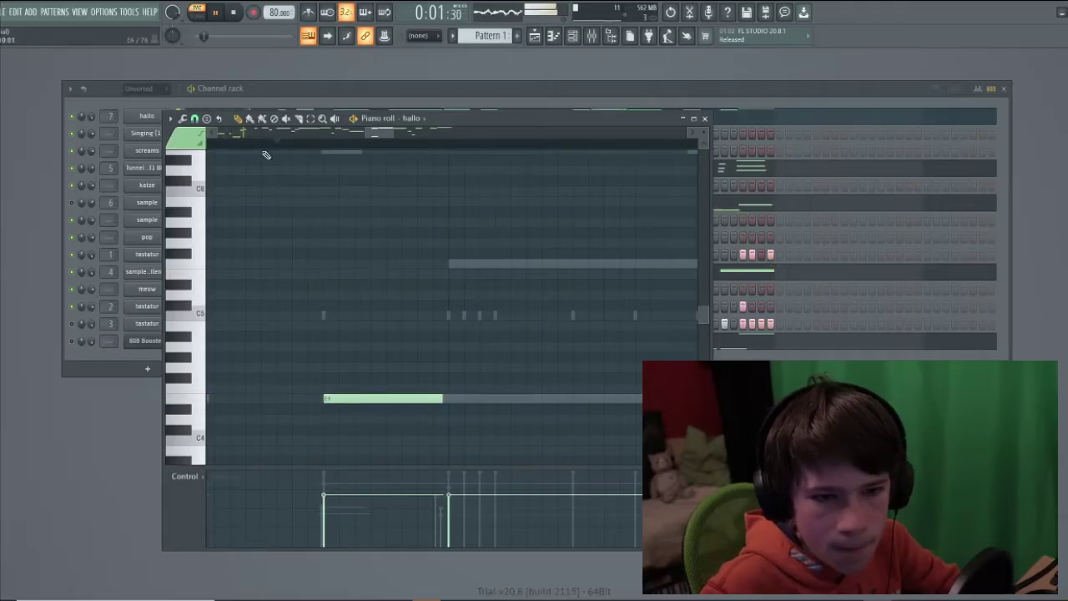
pyautogui.scroll(5, 470, 274)
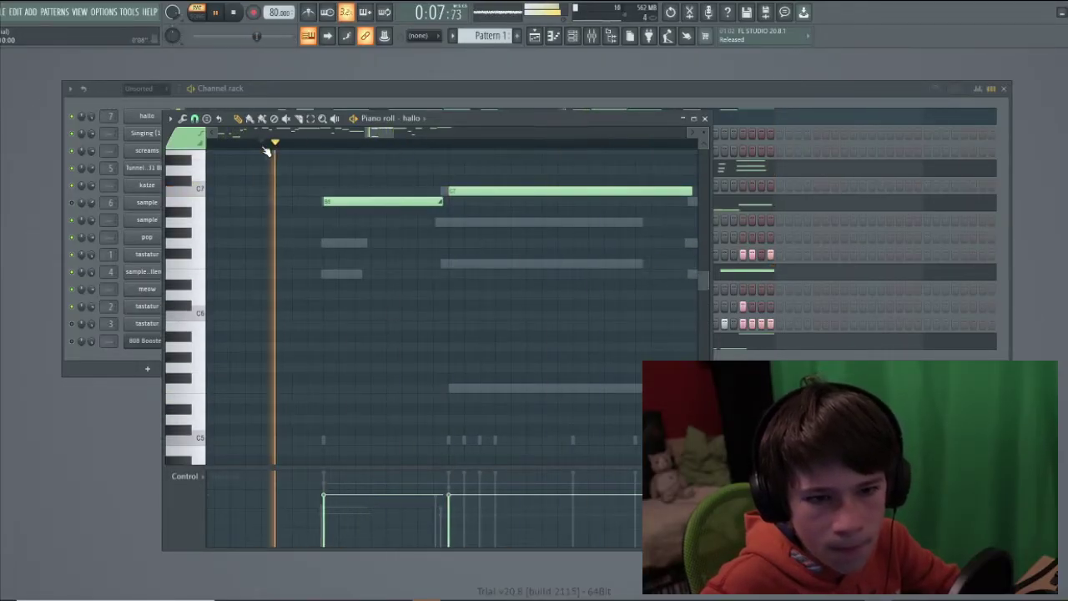
pyautogui.scroll(-3, 403, 201)
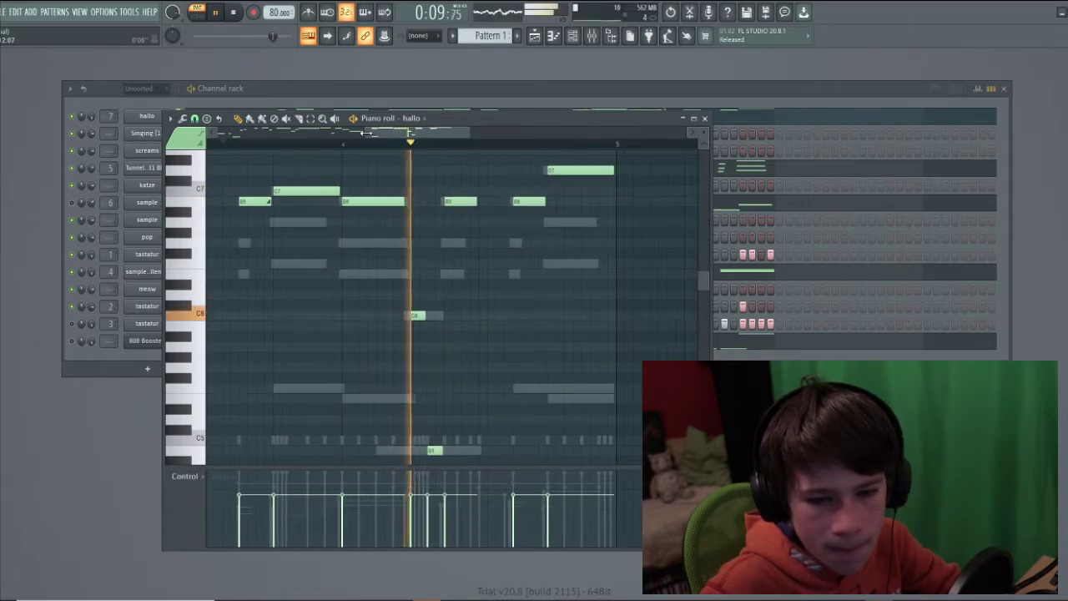
pyautogui.scroll(-3, 570, 155)
# Raise mixer insert 7 to 125% volume and load Fruity Reeverb 2, Fruity parametric EQ 2, Graillon 2, a second parametric EQ and OTT
pyautogui.press('F9')
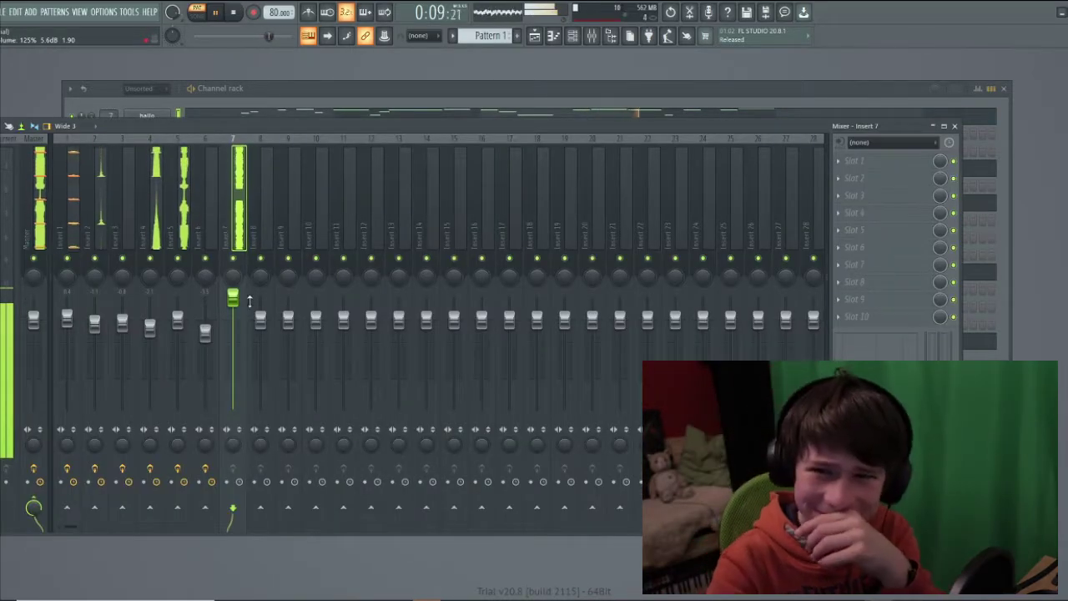
pyautogui.click(234, 14)
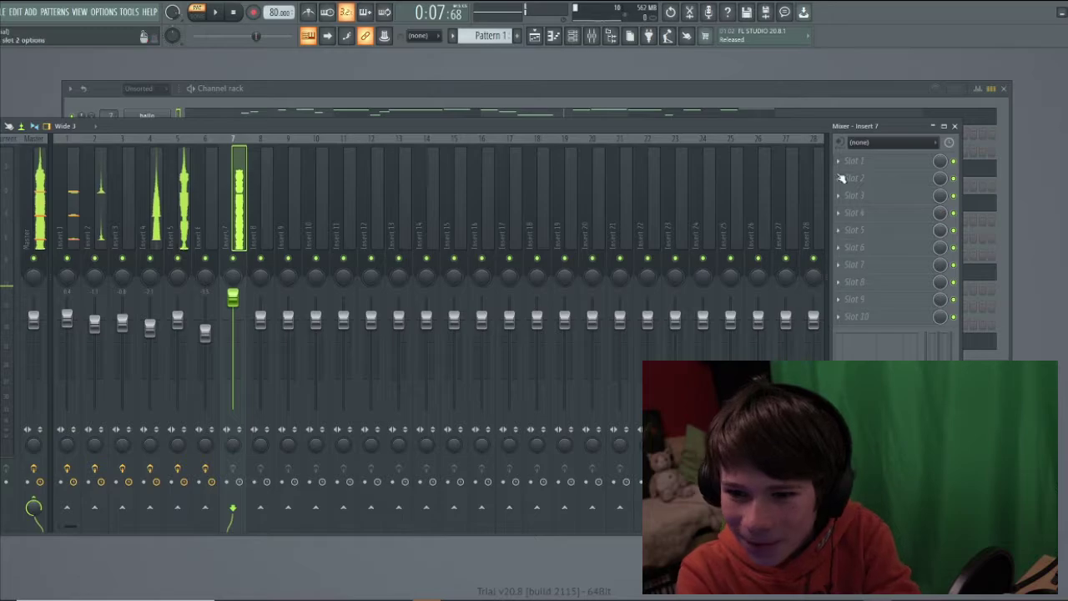
pyautogui.click(897, 160)
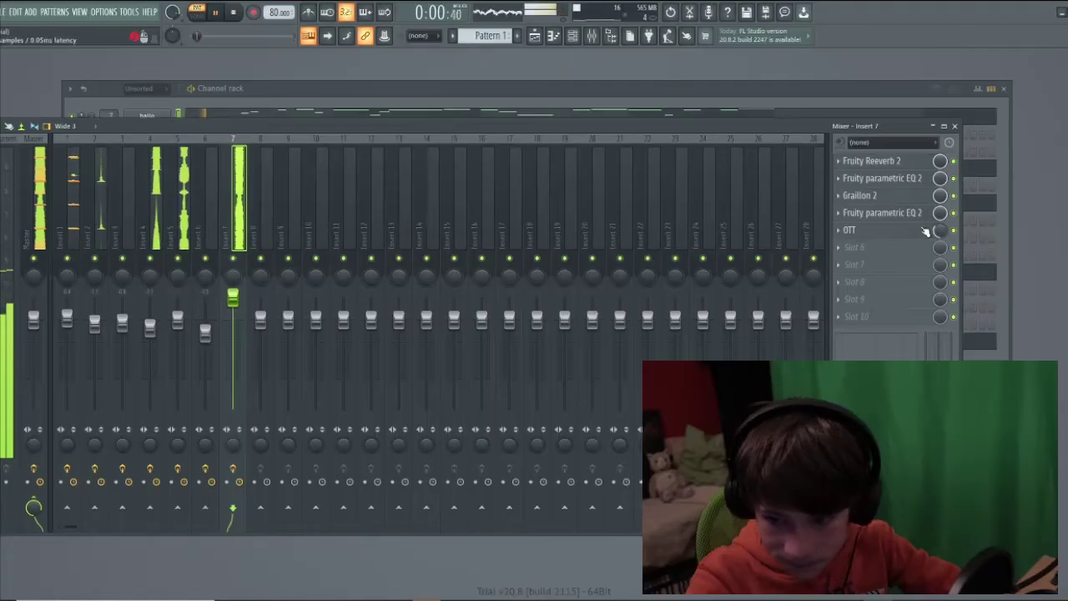
# Boost the band 1 low shelf at about 1973 Hz in insert 7's slot 4 parametric EQ, and close the EQ and mixer
pyautogui.click(914, 213)
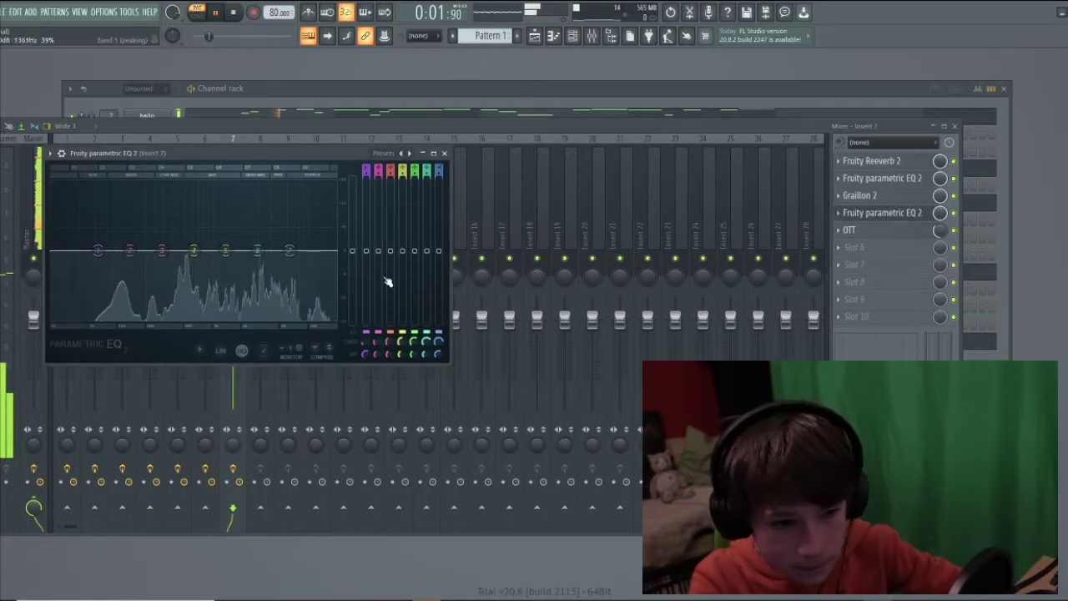
pyautogui.moveTo(98, 251); pyautogui.dragTo(241, 210)
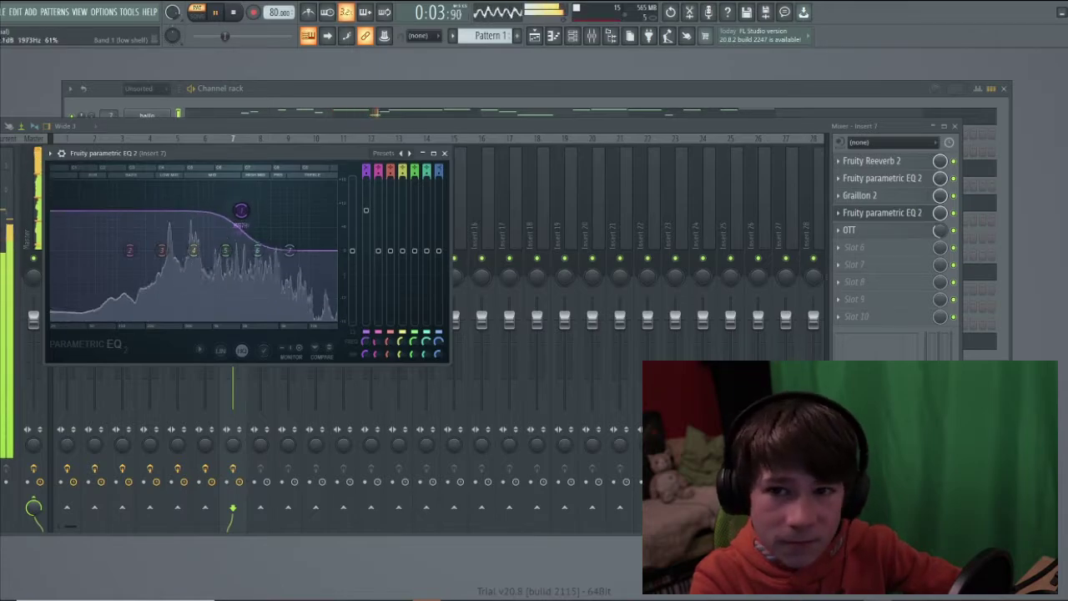
pyautogui.click(444, 153)
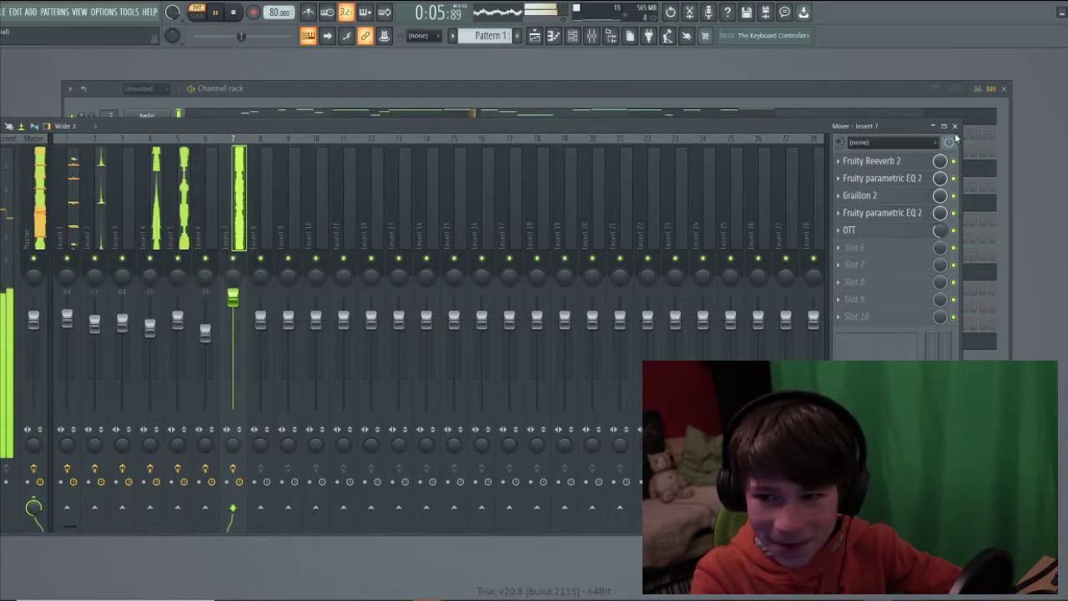
pyautogui.click(955, 126)
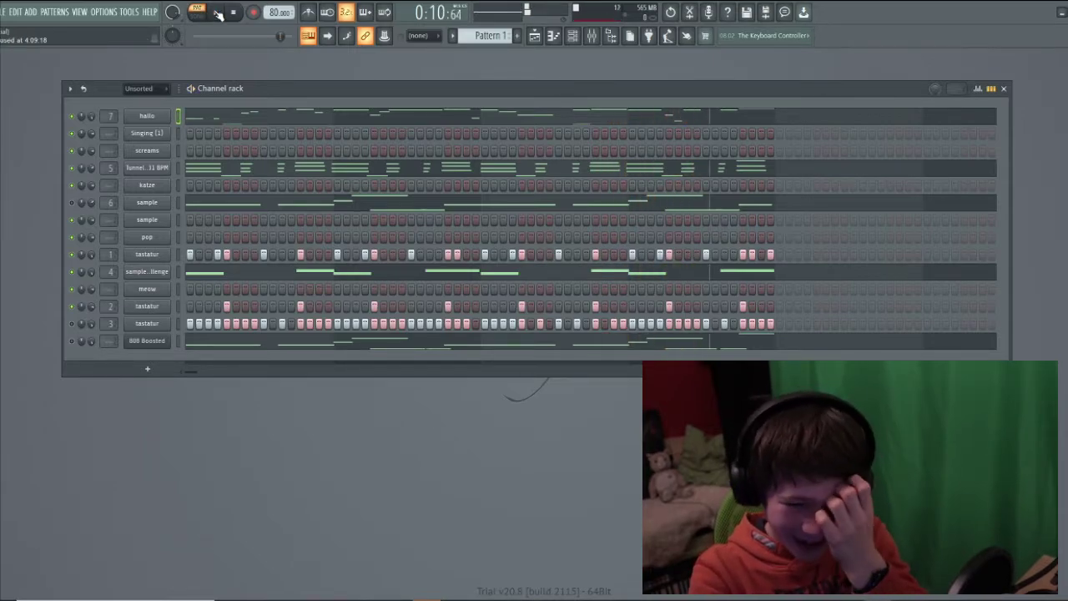
# Stop playback, open the screams channel, write its notes and route it to mixer insert 8
pyautogui.click(155, 157)
pyautogui.press('space')
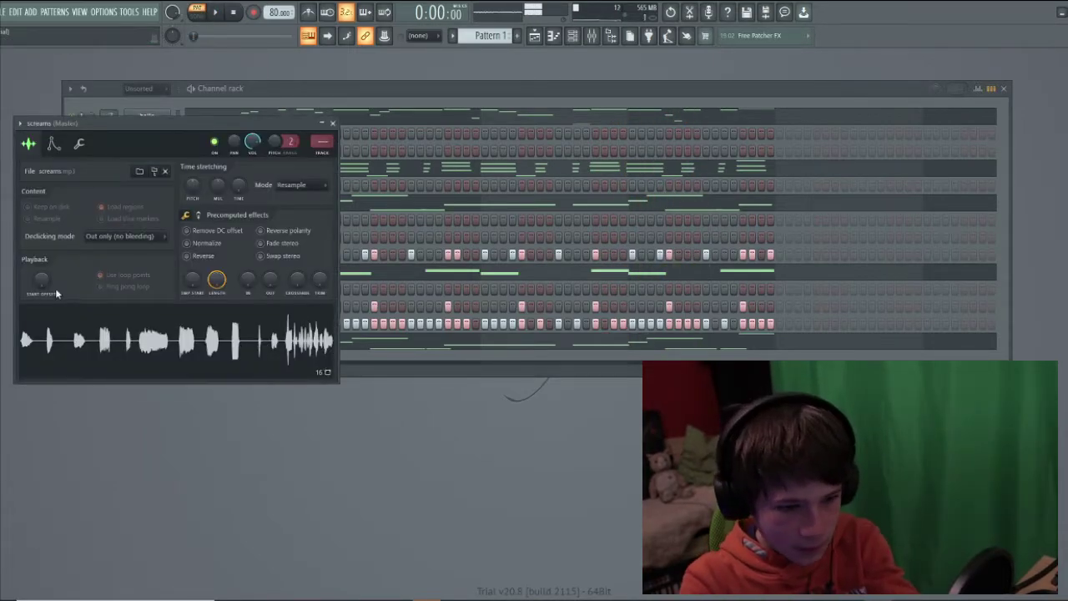
pyautogui.click(72, 325)
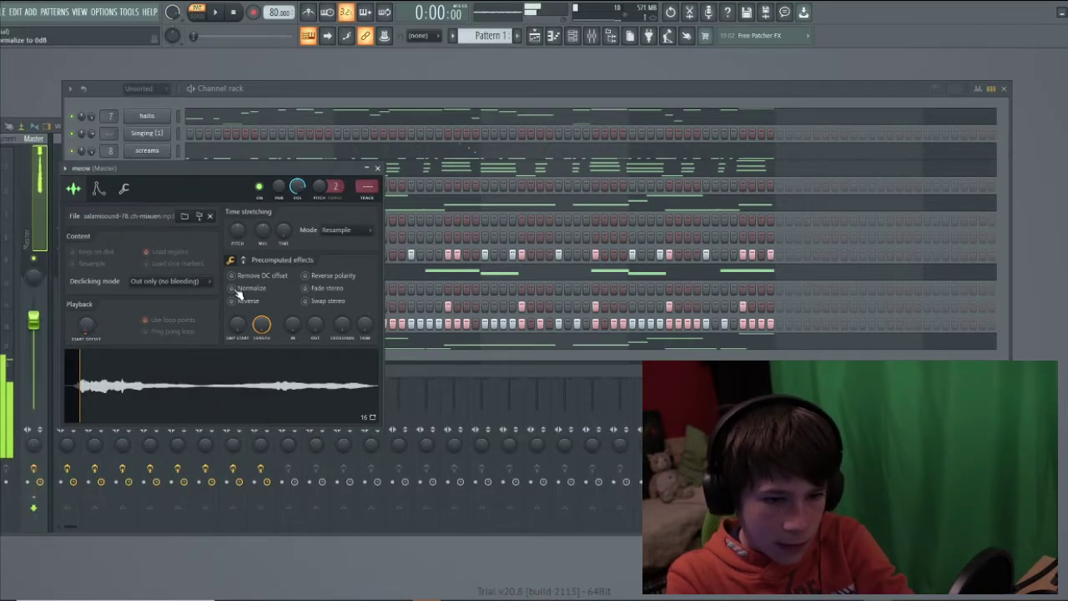
# Normalize the meow sample, close its channel settings and paste the copied notes into its piano roll
pyautogui.click(233, 289)
pyautogui.click(377, 168)
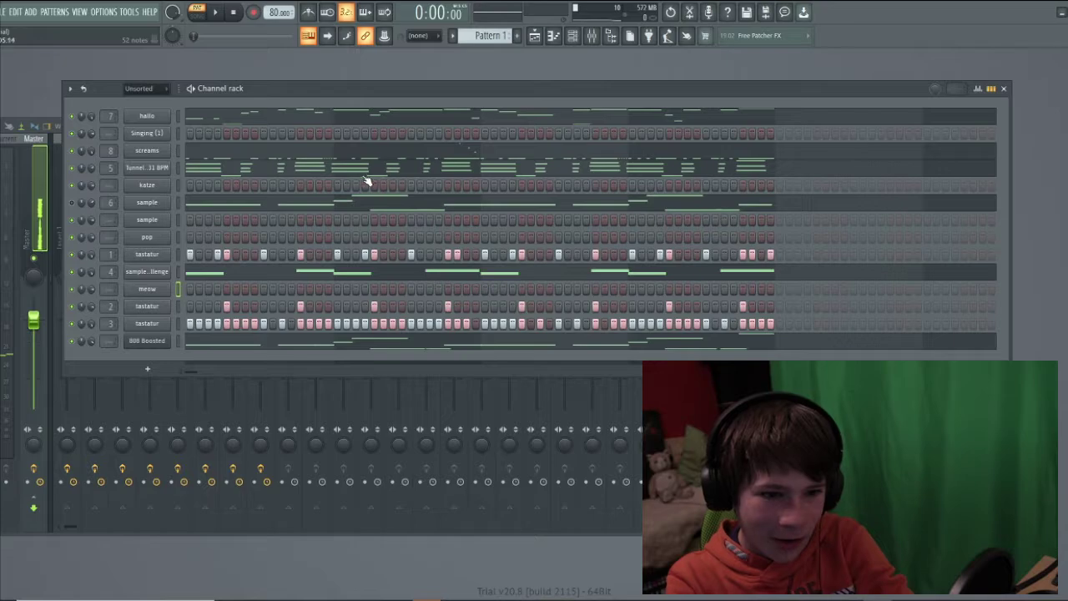
pyautogui.rightClick(158, 292)
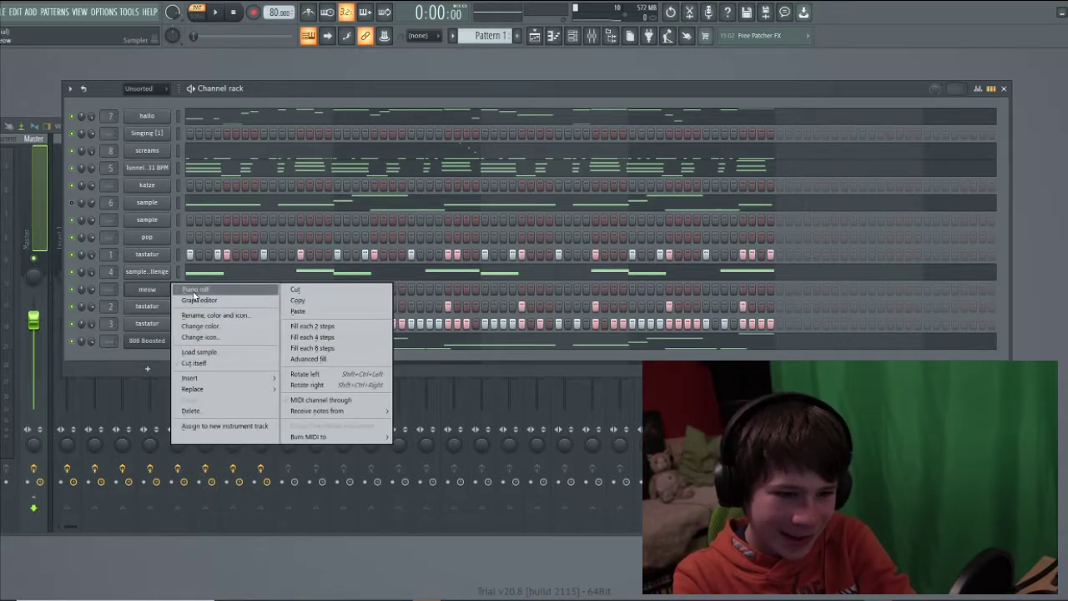
pyautogui.click(190, 289)
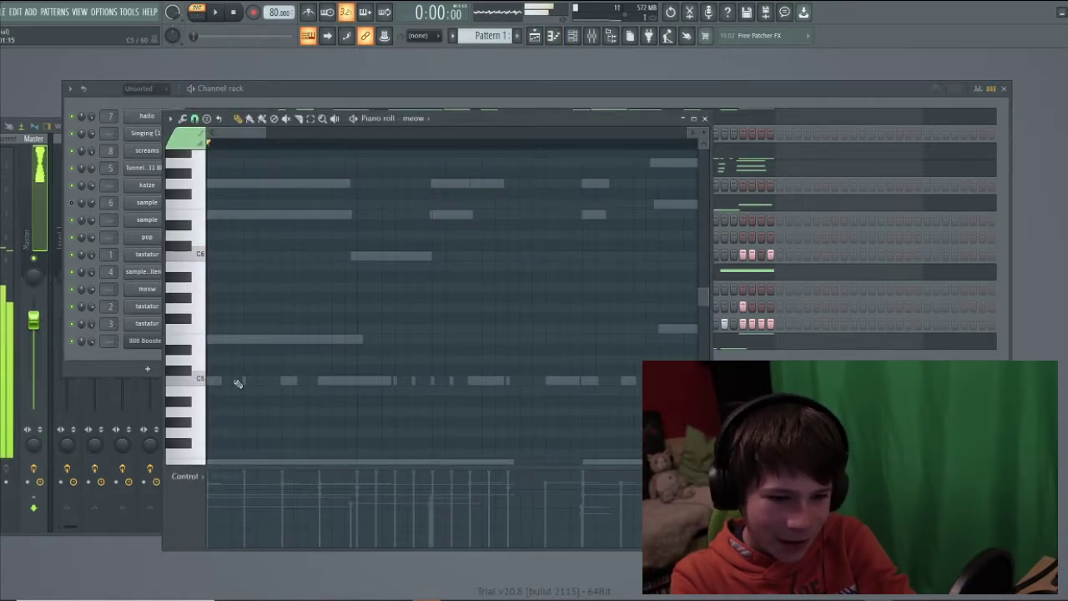
pyautogui.hotkey('ctrl', 'v')
# Place the Singing (1) #2 clip at bar 13 on Track 16 of the playlist and load Vocal Doubler into slot 5 of mixer insert 11
pyautogui.scroll(3, 418, 334)
pyautogui.moveTo(485, 350)
pyautogui.mouseDown()
pyautogui.moveTo(423, 350)
pyautogui.moveTo(487, 351)
pyautogui.mouseUp()
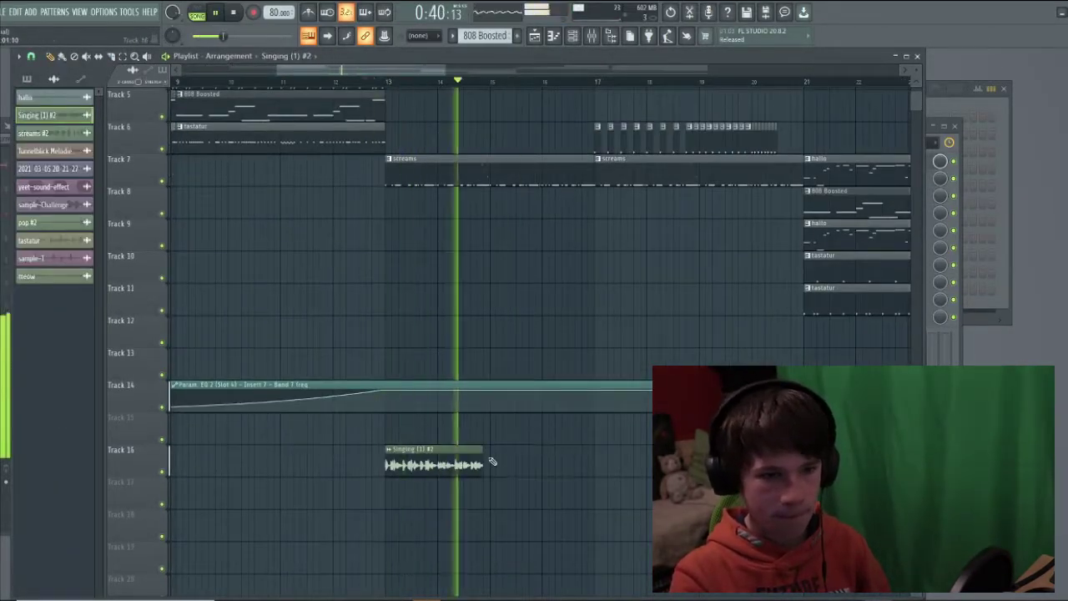
pyautogui.click(973, 212)
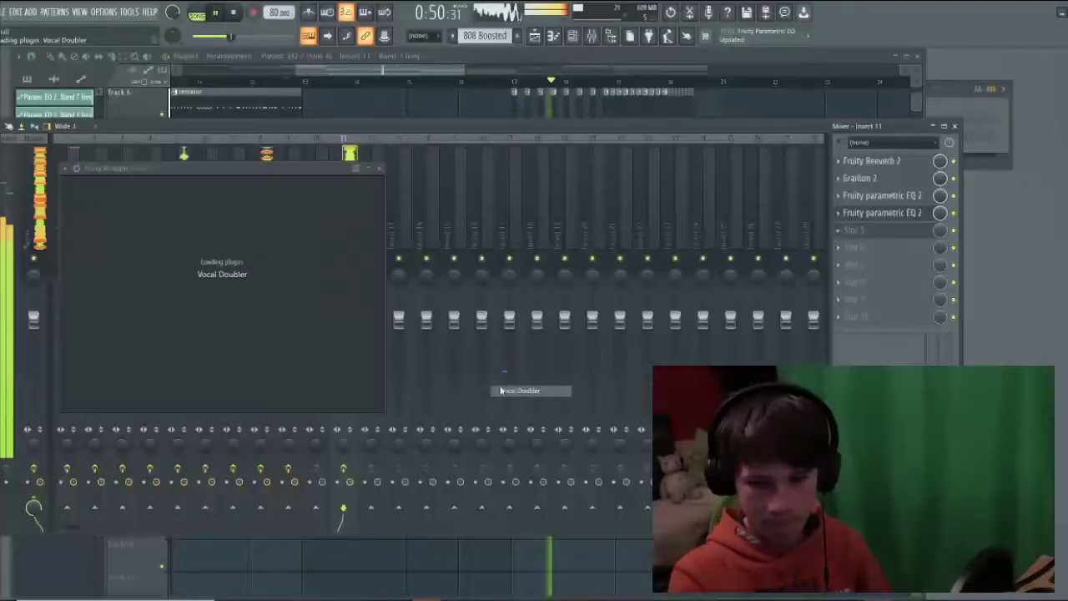